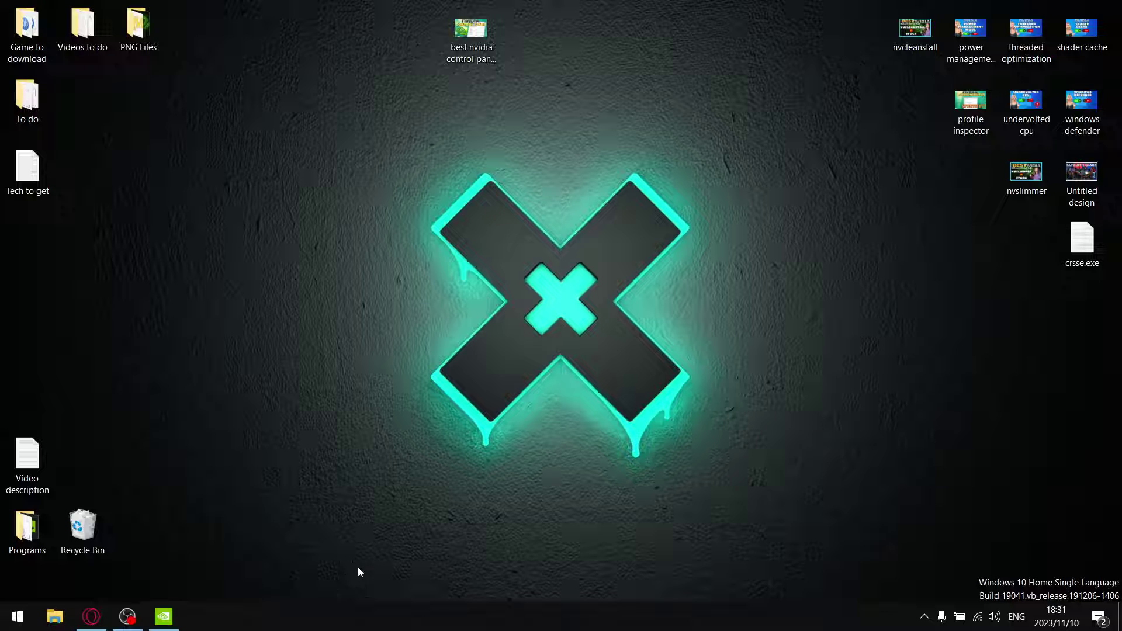
Open NVIDIA Control Panel from the taskbar, then bring the Opera browser's YouTube channel page forward.
click(163, 617)
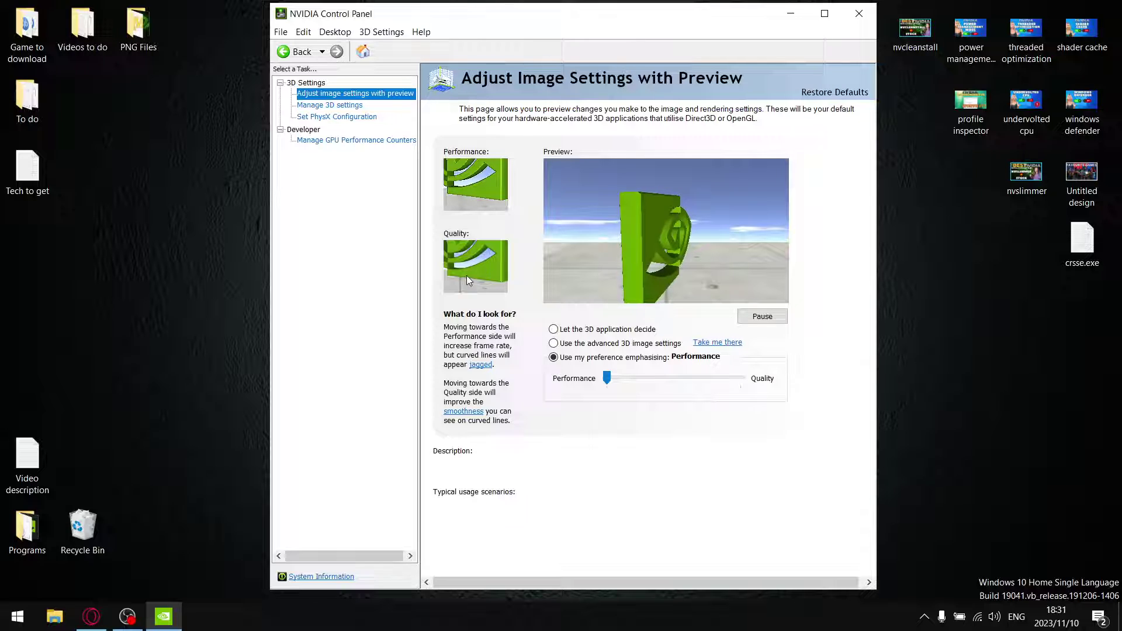
click(104, 614)
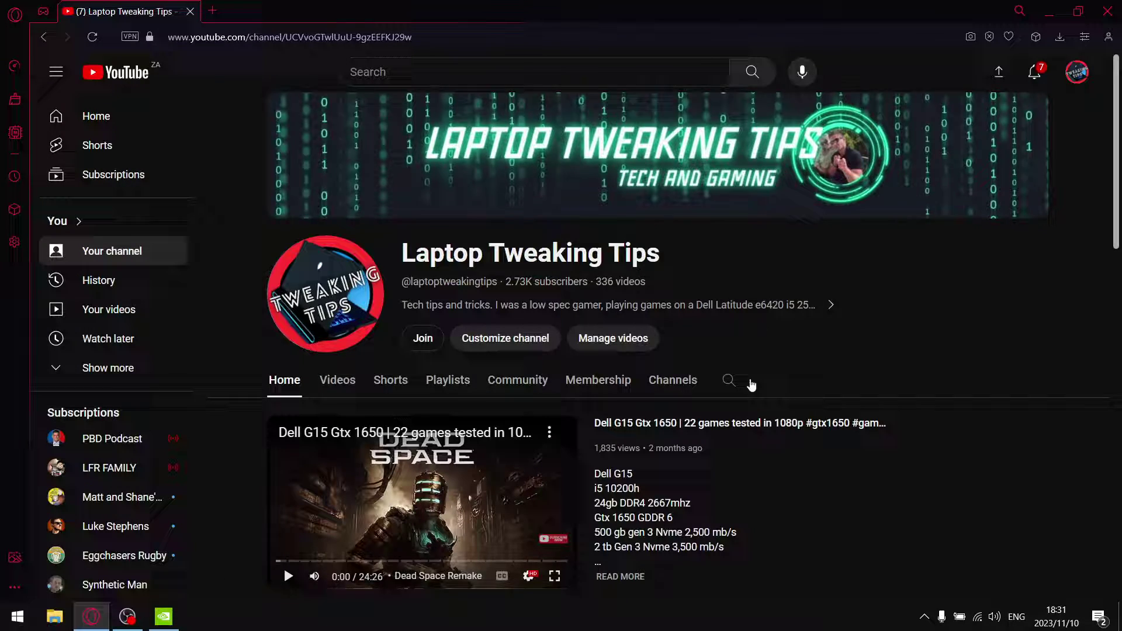
Scroll the YouTube channel page down to the For You and Optimizations video rows.
scroll(653, 404, down, 4)
scroll(528, 391, down, 5)
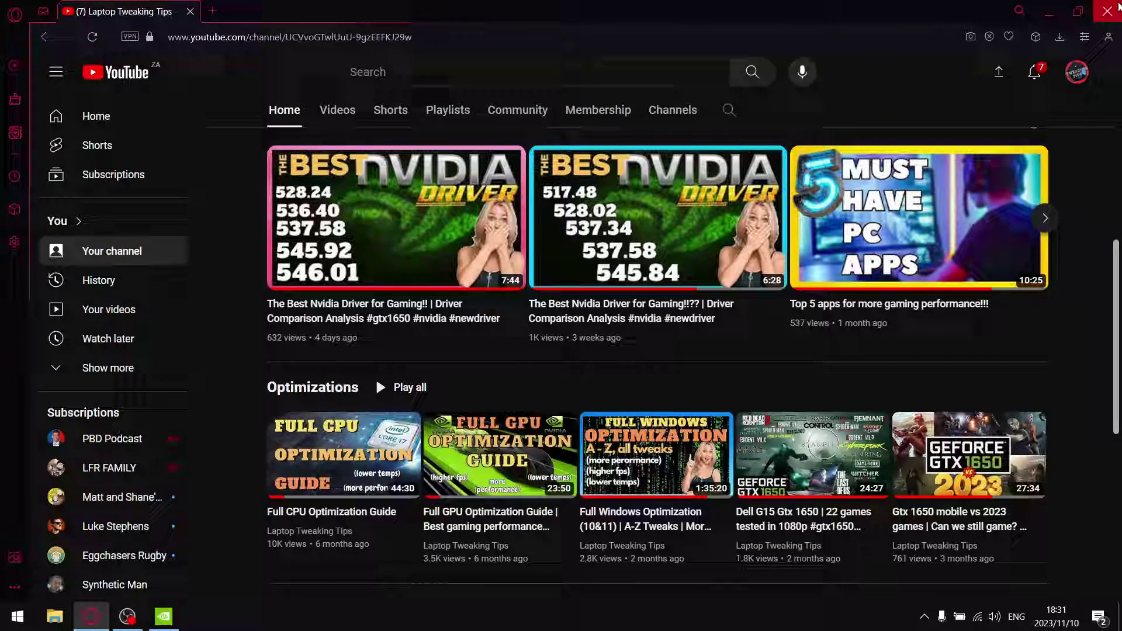
Close the Opera browser and make the NVIDIA Control Panel window active again.
click(1107, 10)
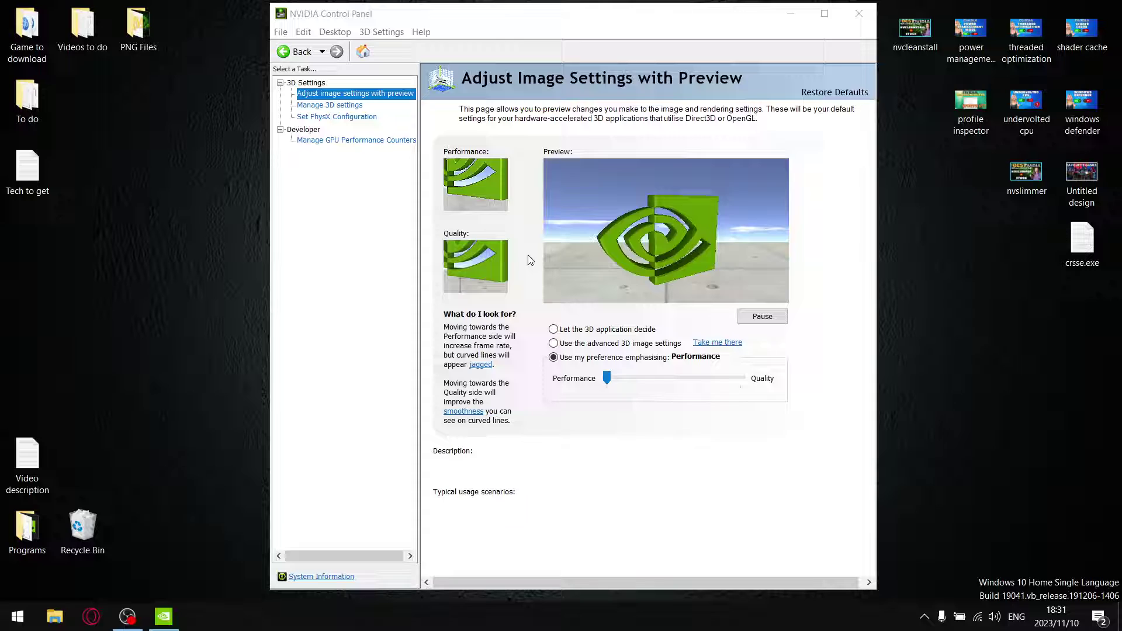
click(578, 23)
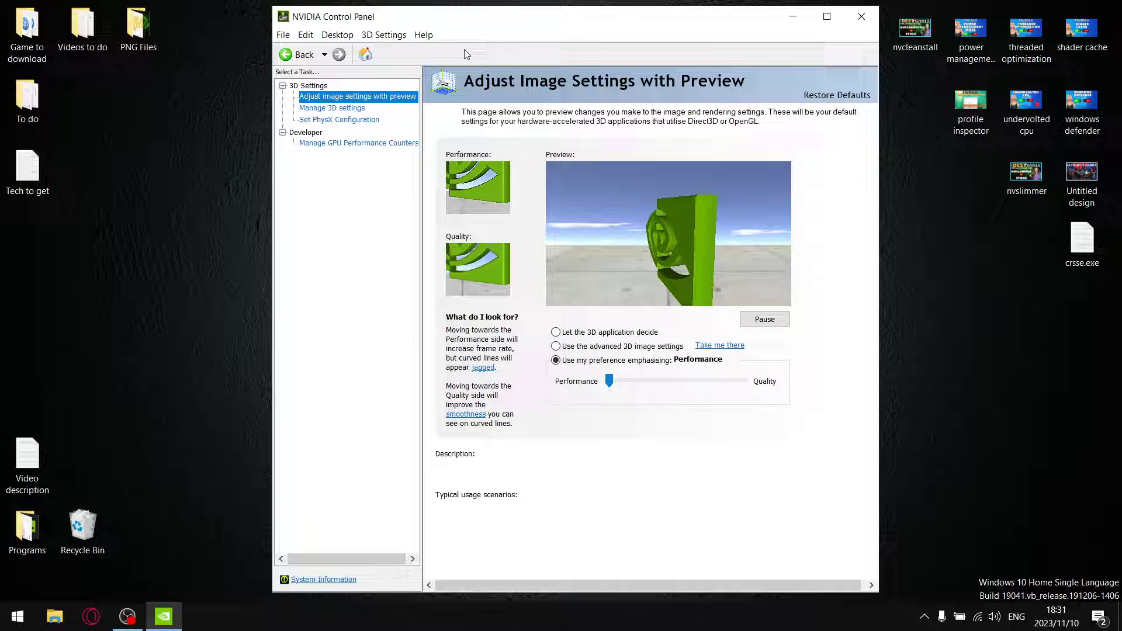
click(349, 36)
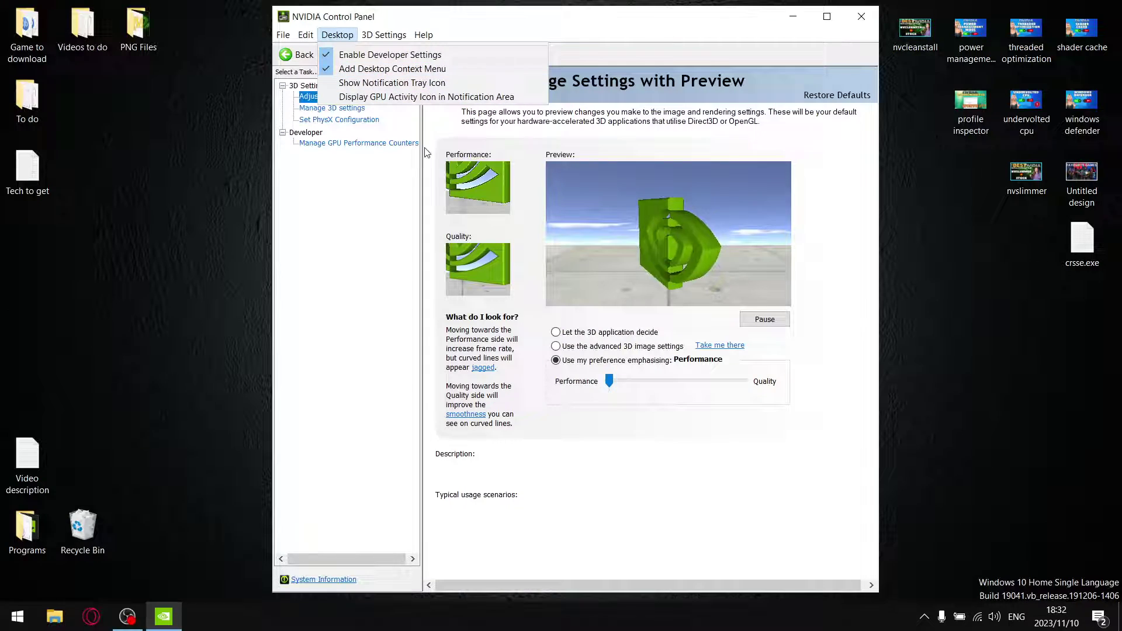
click(391, 143)
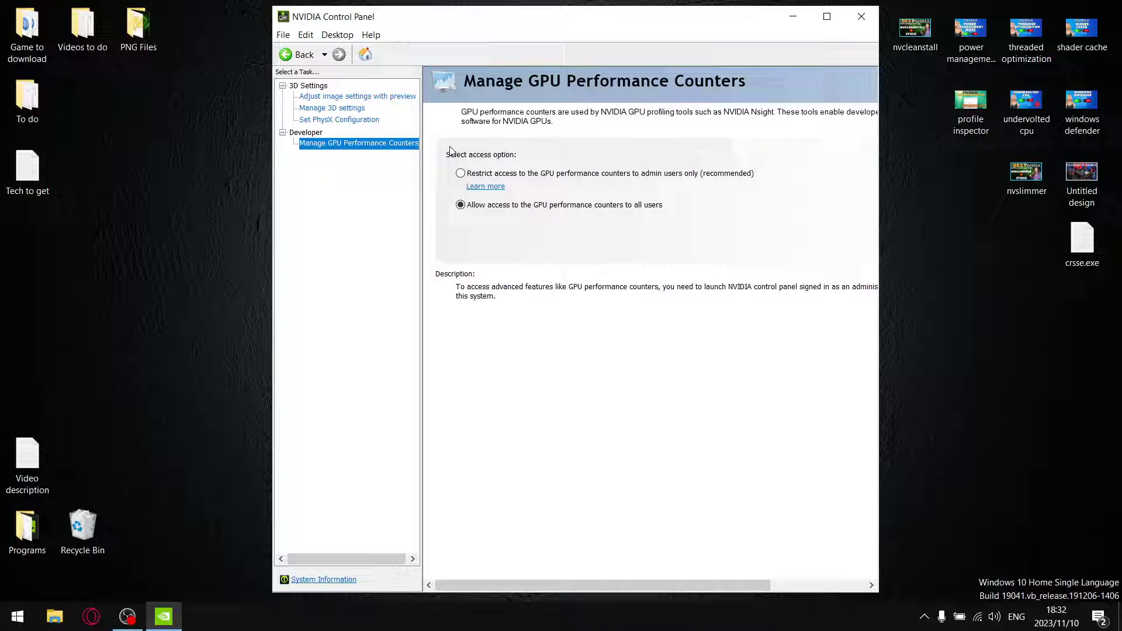
click(319, 97)
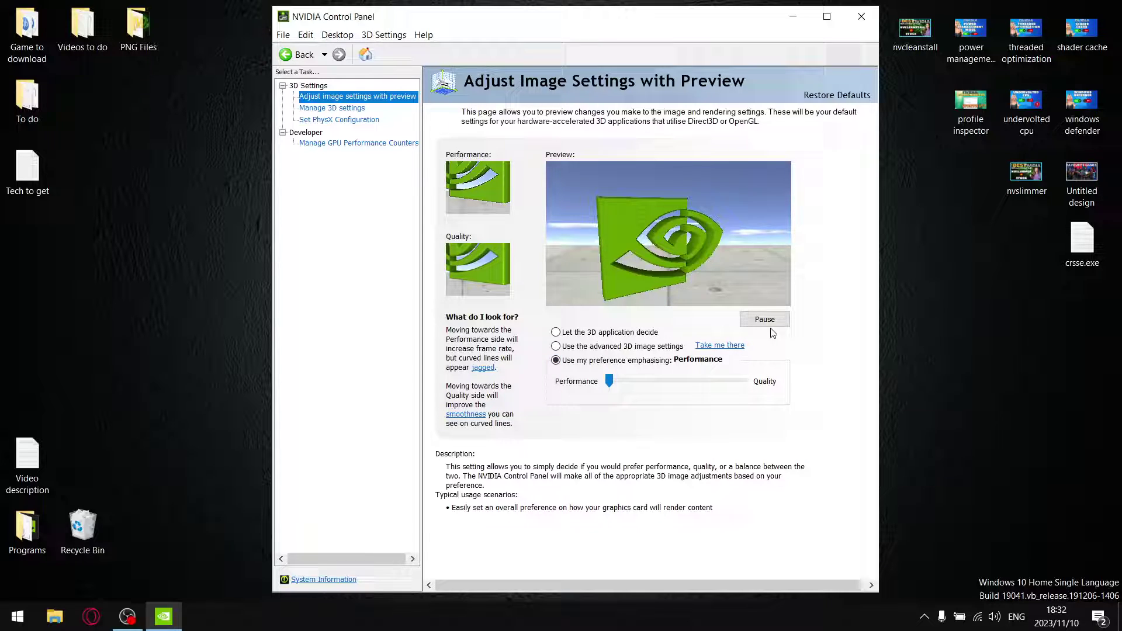
Set image settings to 'Use my preference emphasising' with the slider fully at Performance.
drag(610, 382, 744, 382)
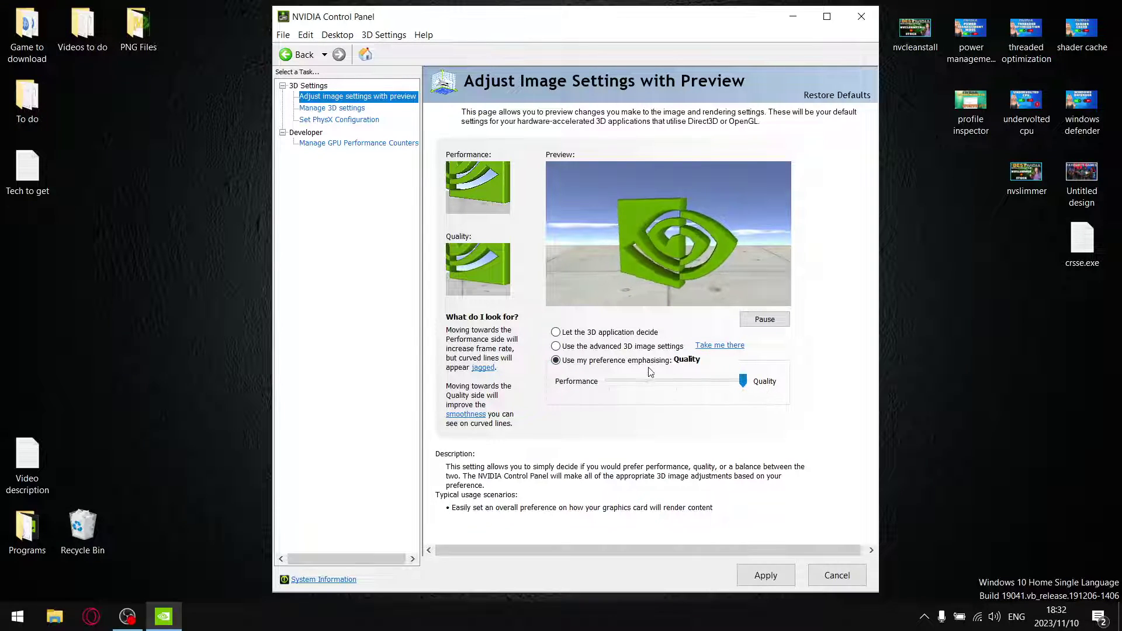
click(332, 107)
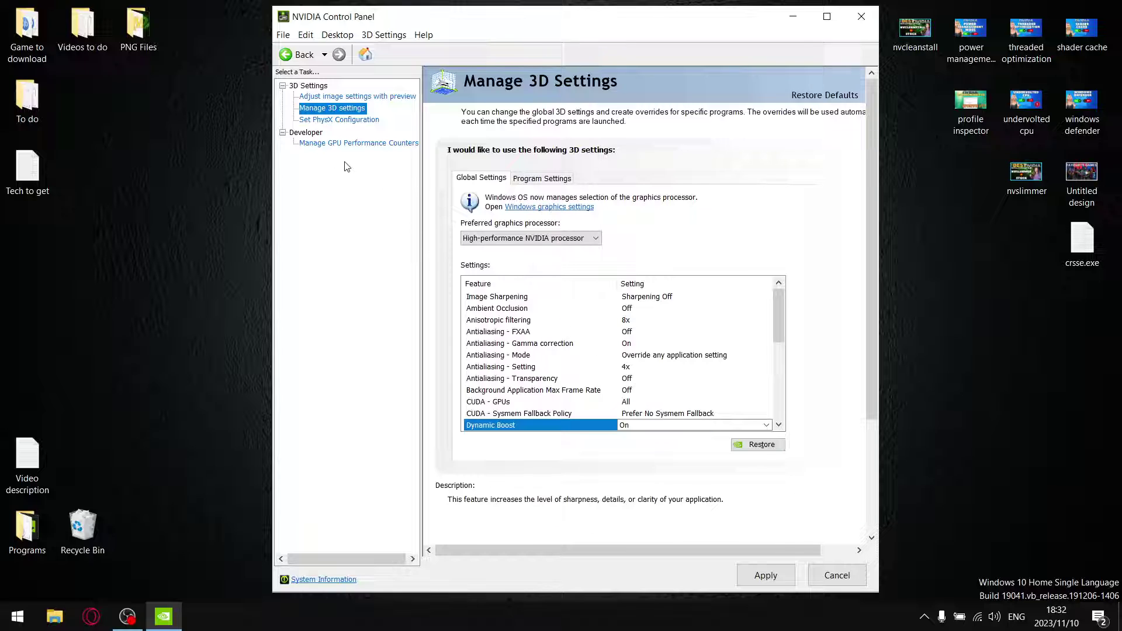
click(352, 98)
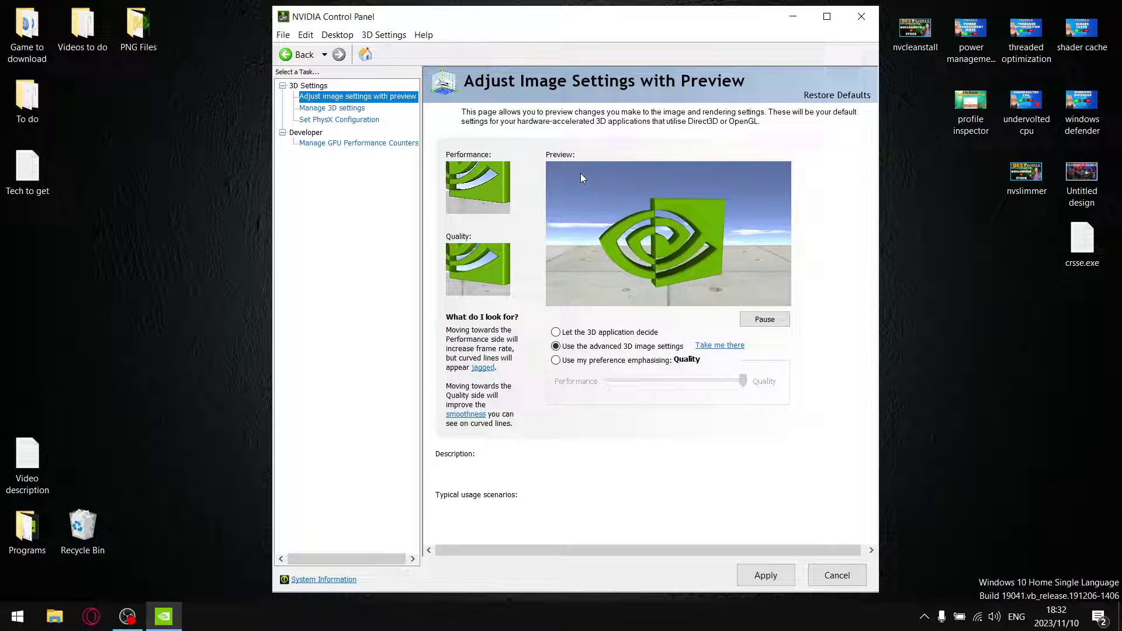
mouse_move(566, 360)
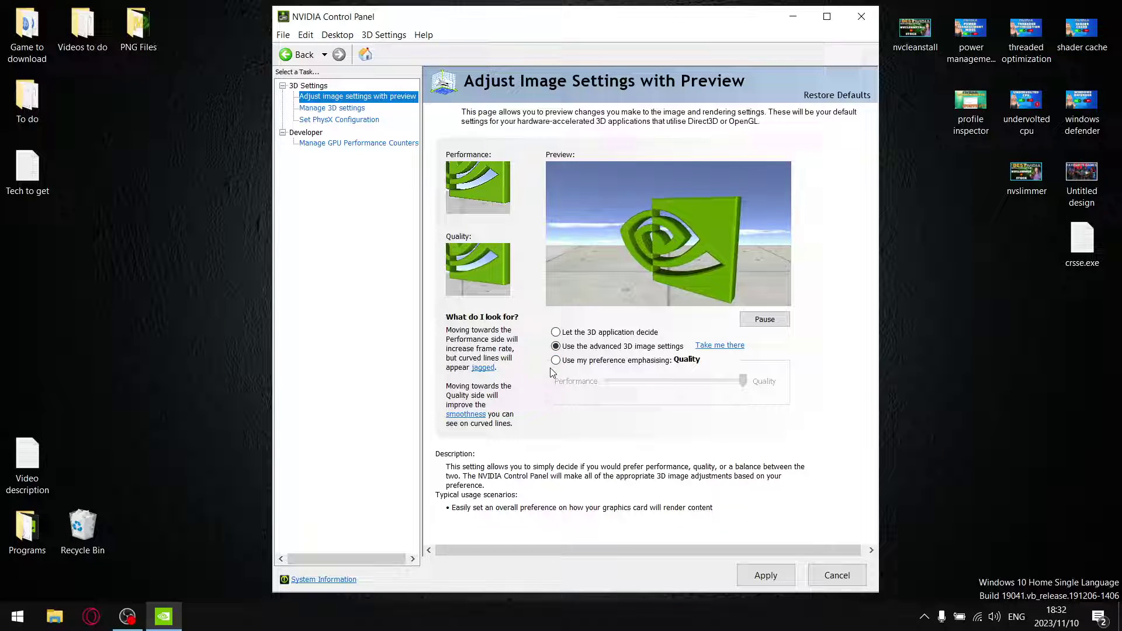
click(556, 360)
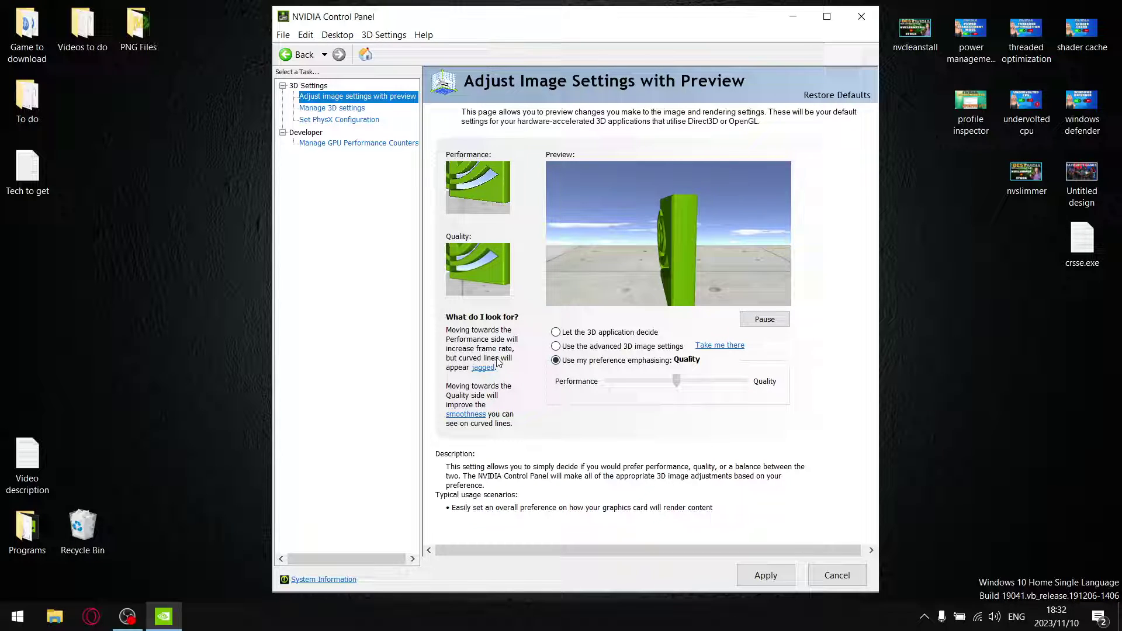
drag(742, 380, 609, 380)
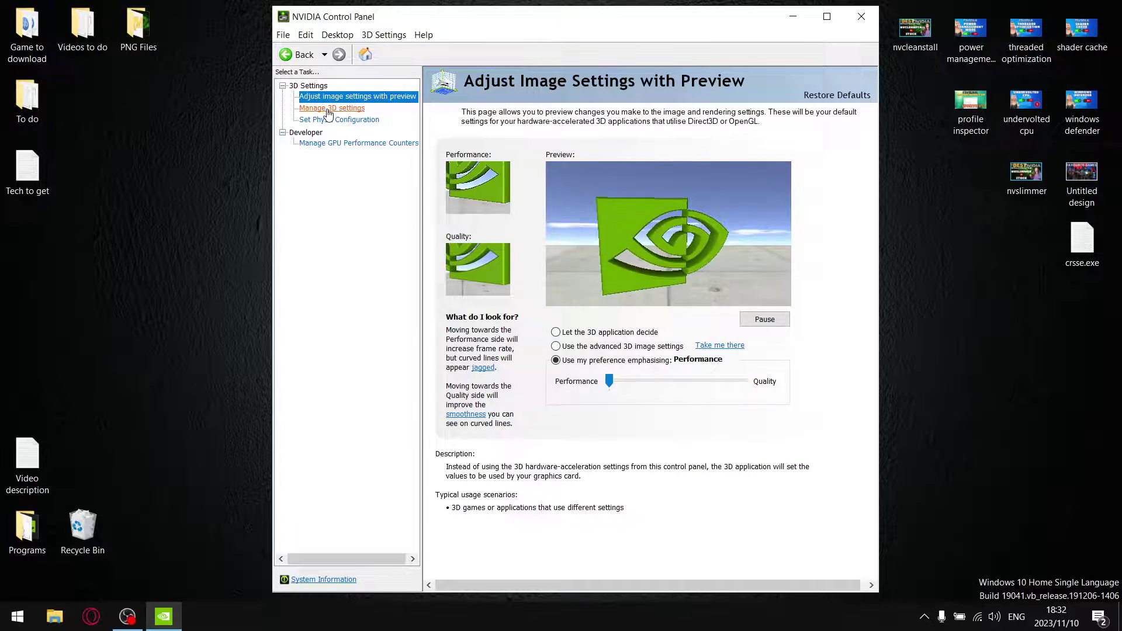
Switch to Manage 3D settings and select the CUDA - Sysmem Fallback Policy row.
key(Down)
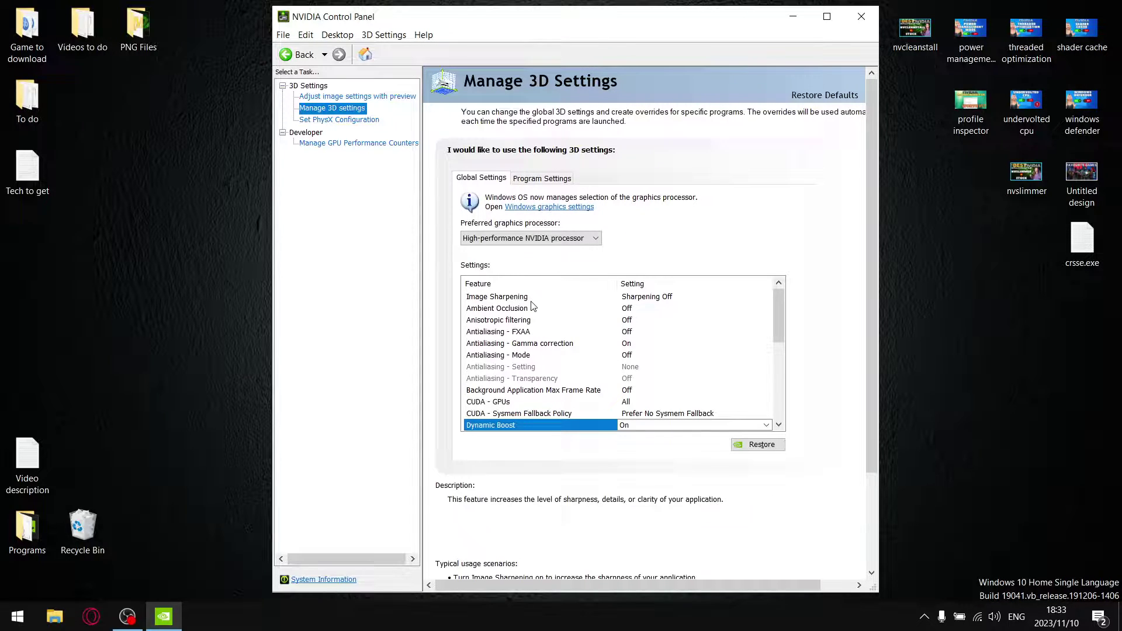
click(516, 412)
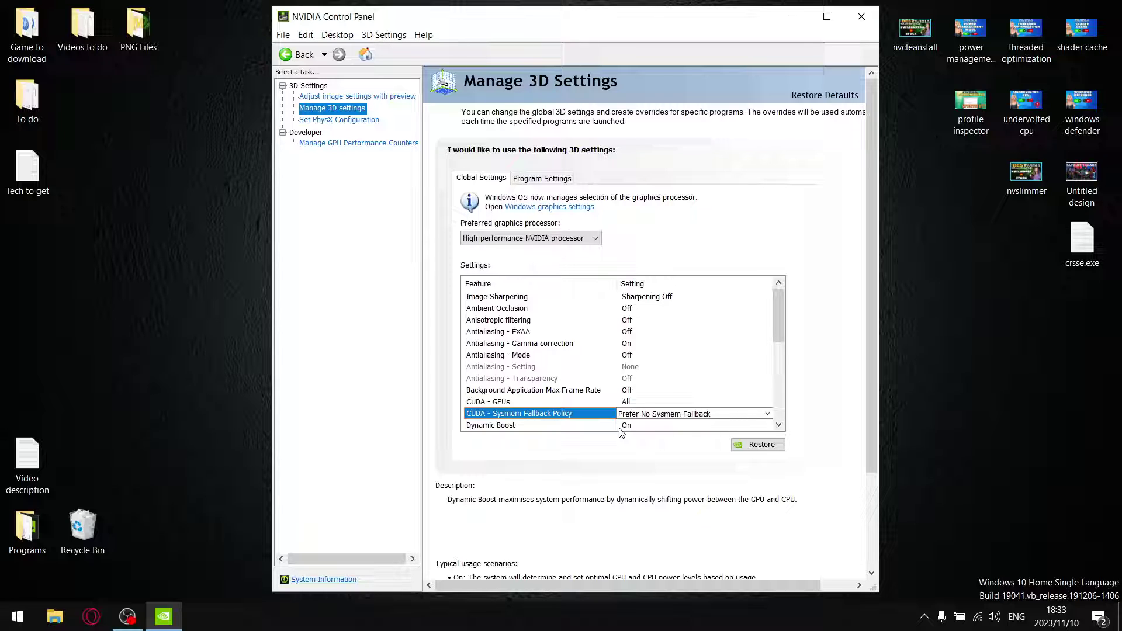
click(767, 414)
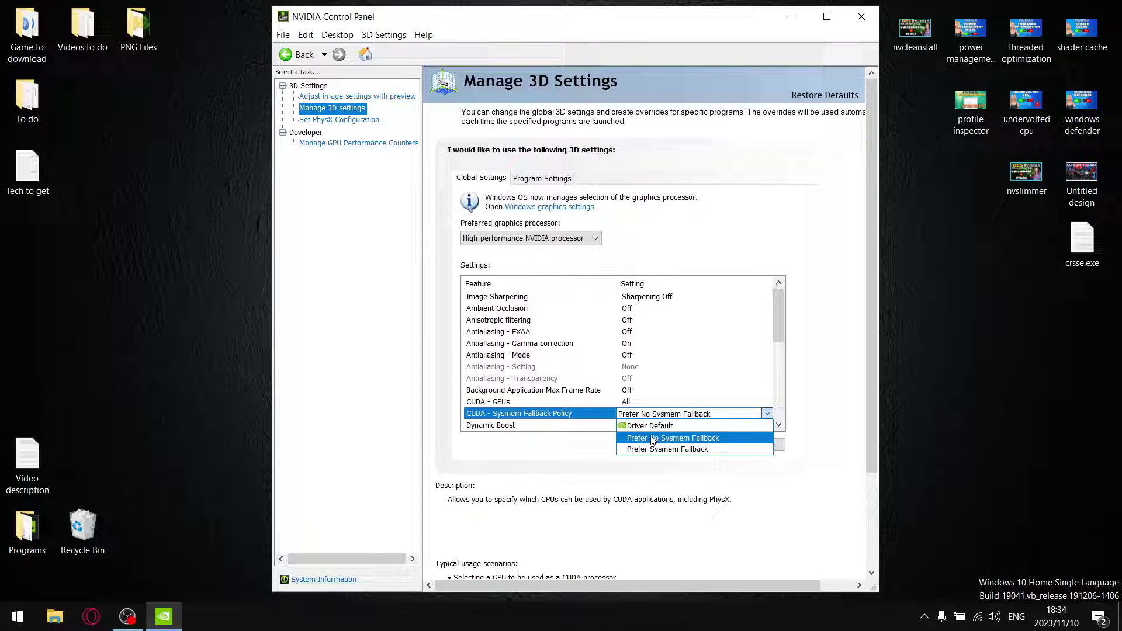
click(681, 465)
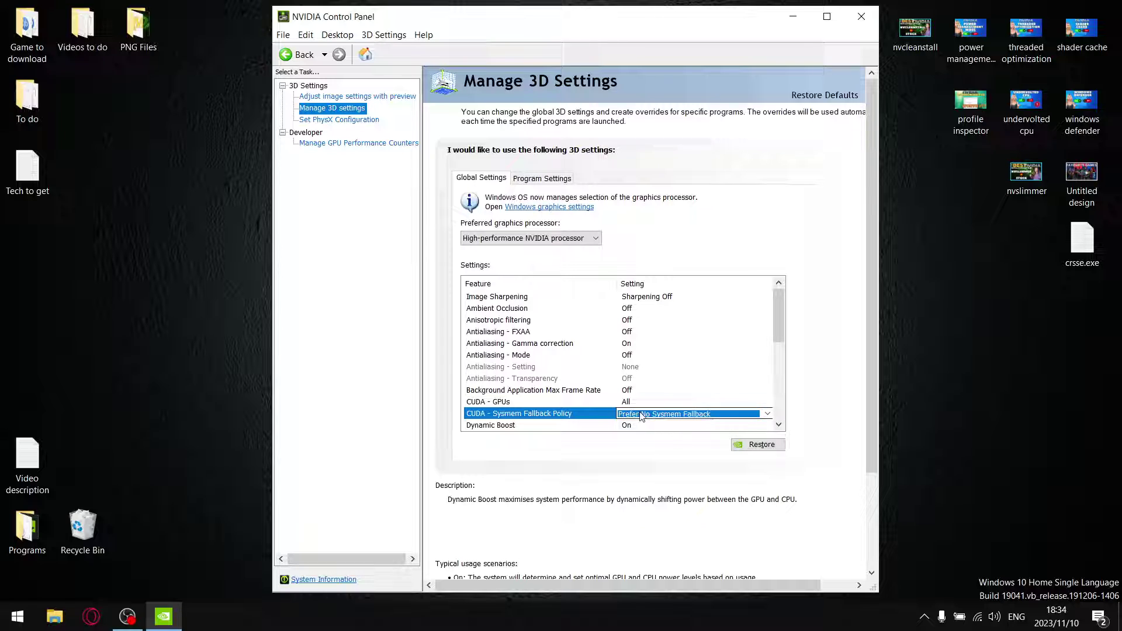
click(495, 426)
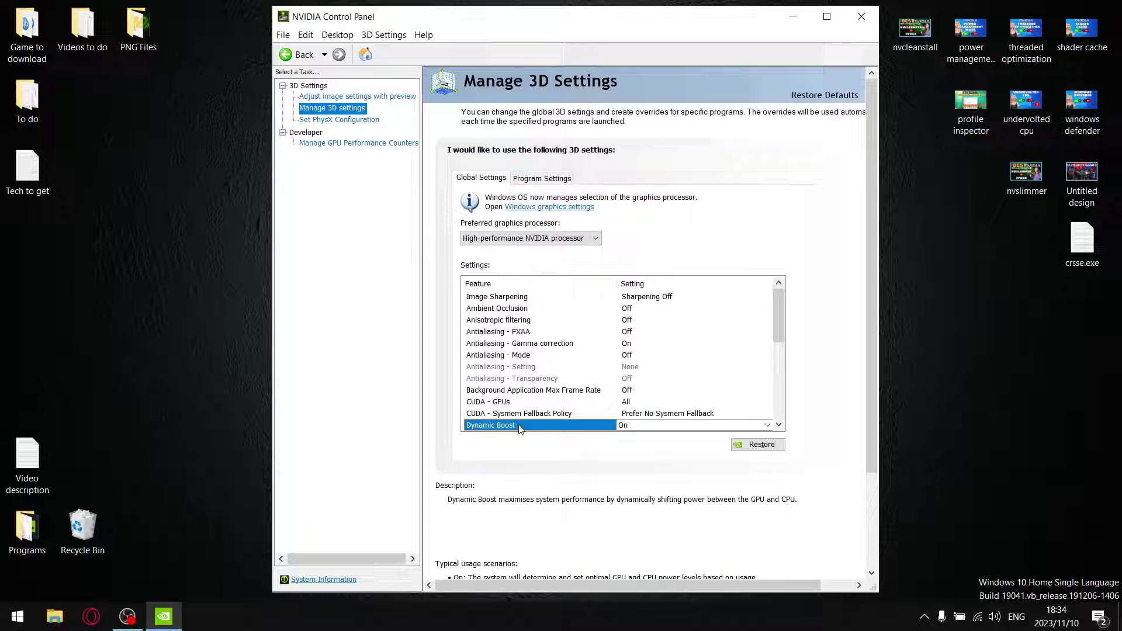
Scroll the global settings list and keep Low Latency Mode set to Off.
click(780, 425)
click(780, 425)
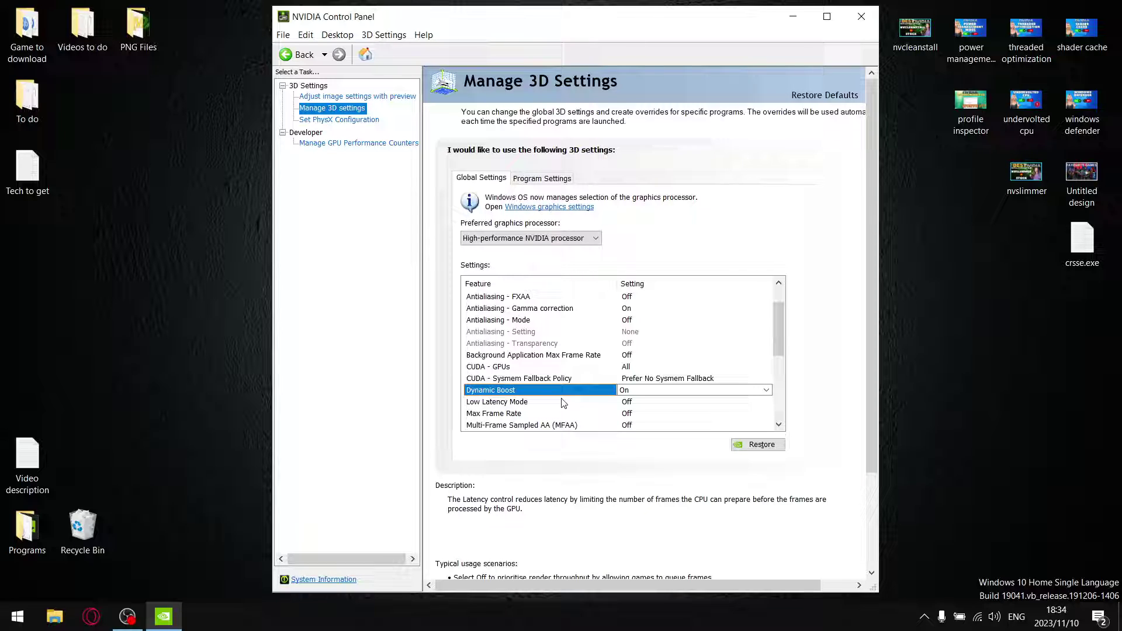
click(518, 404)
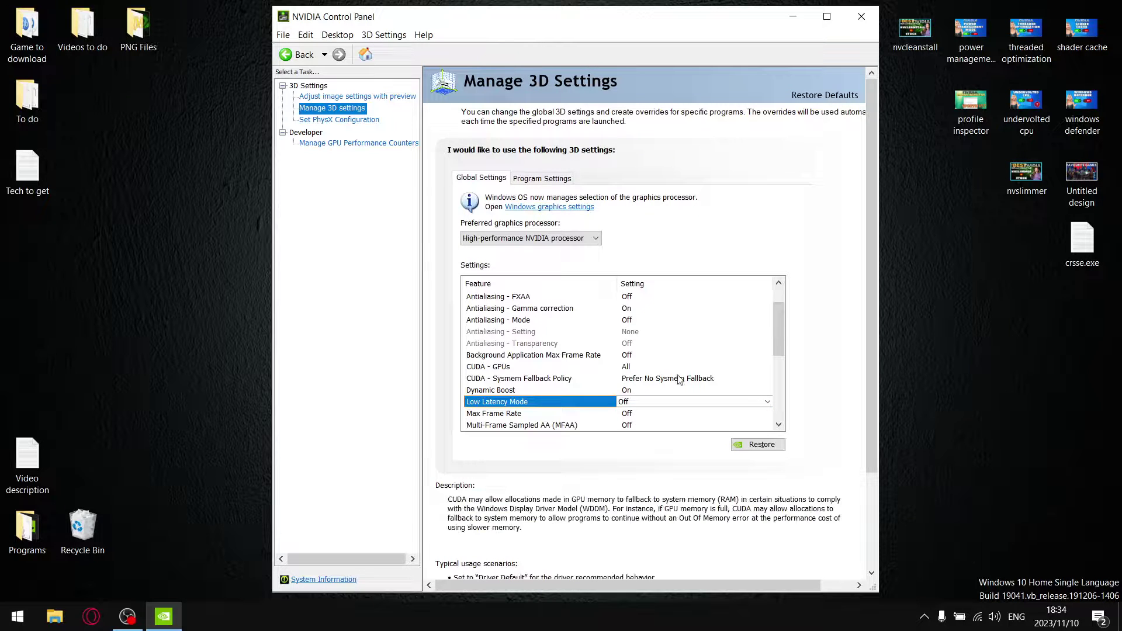
click(767, 403)
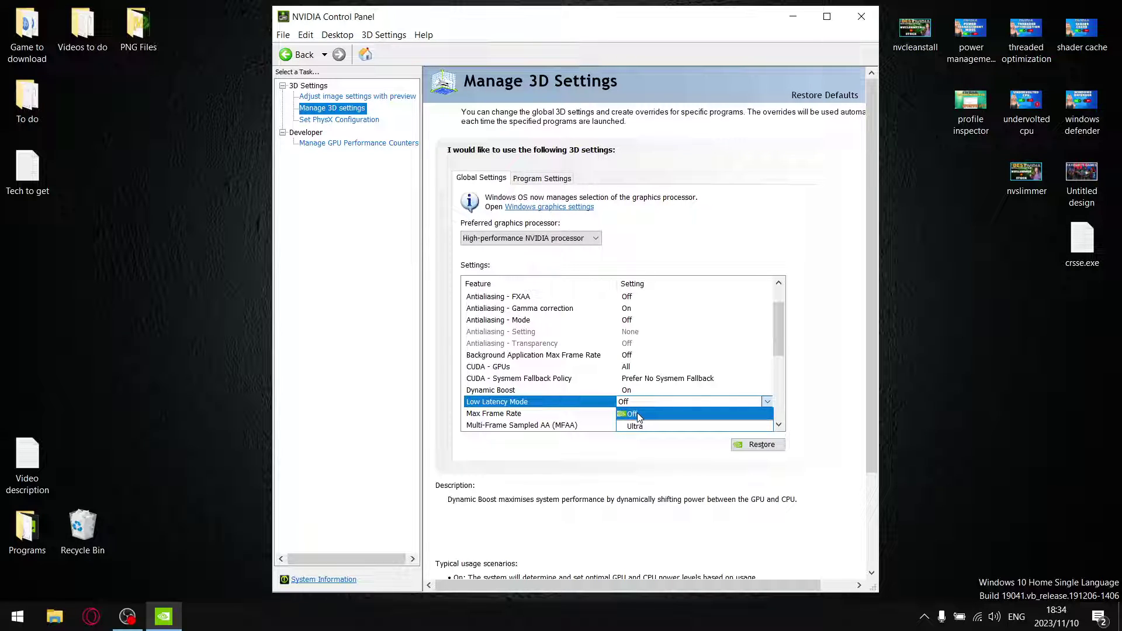
click(638, 417)
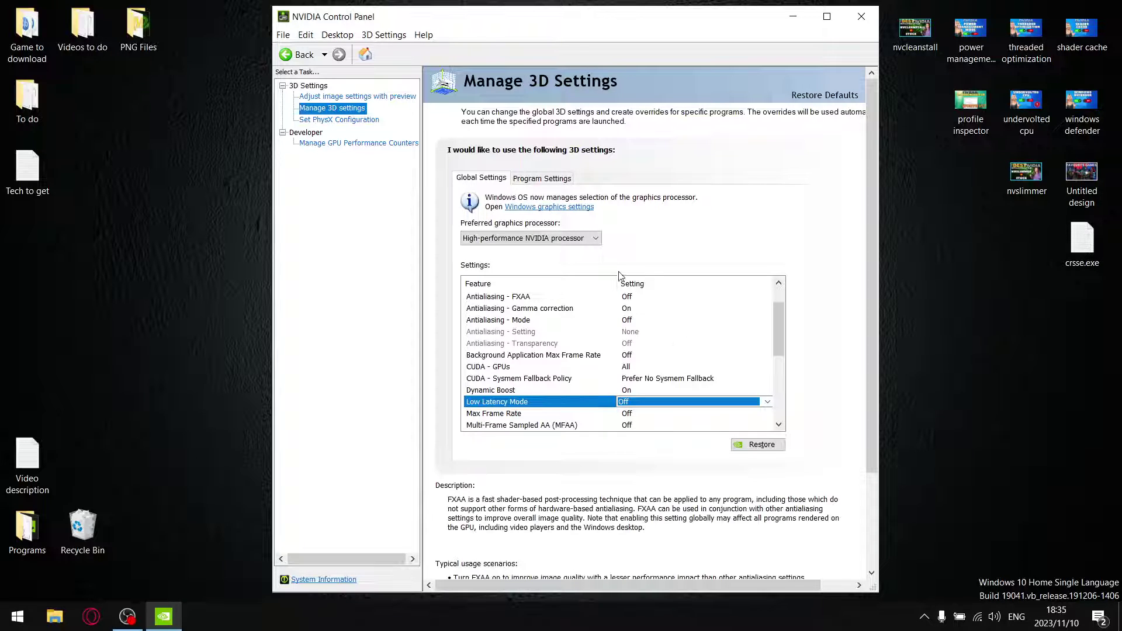
In Program Settings, choose The Witcher 3 (witcher3.exe) and scroll its settings list down.
click(548, 179)
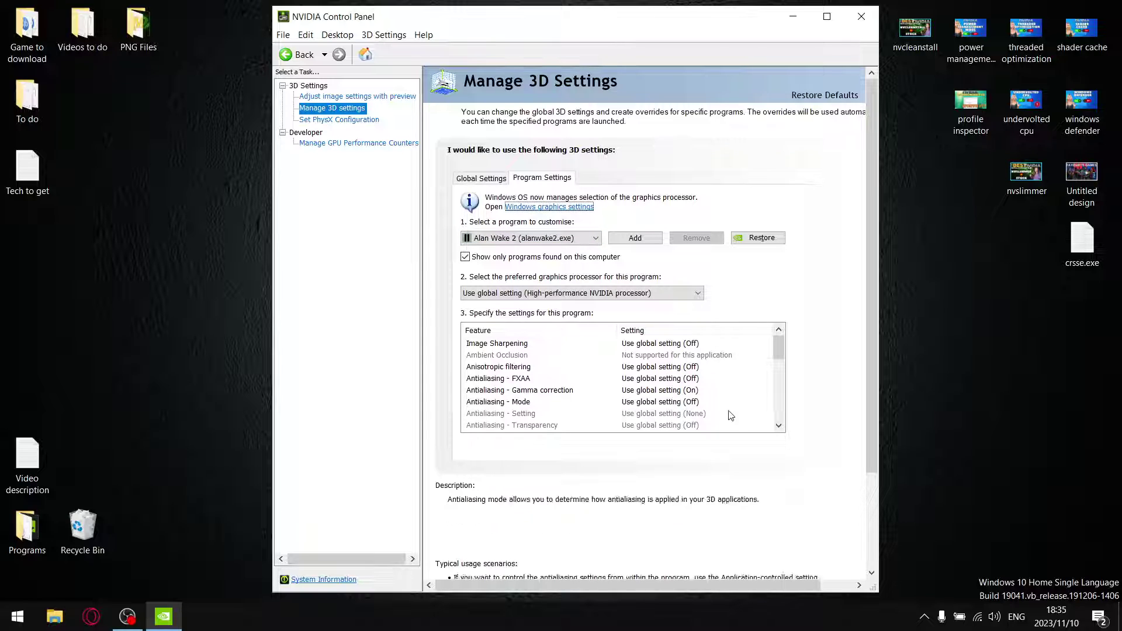
scroll(729, 415, down, 2)
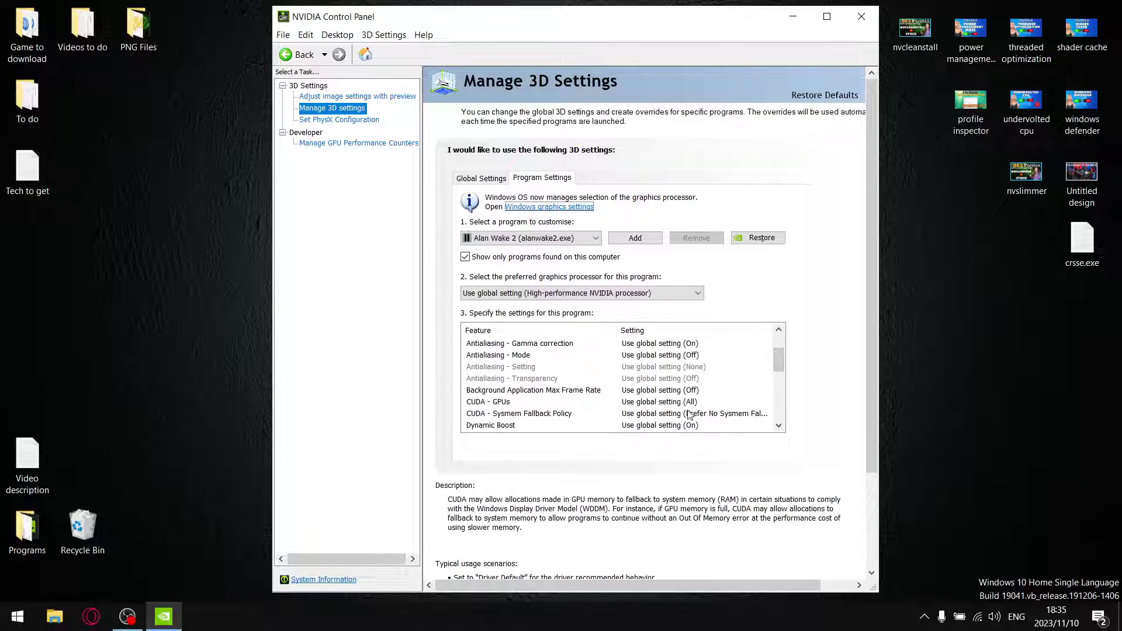
click(549, 238)
scroll(549, 514, down, 6)
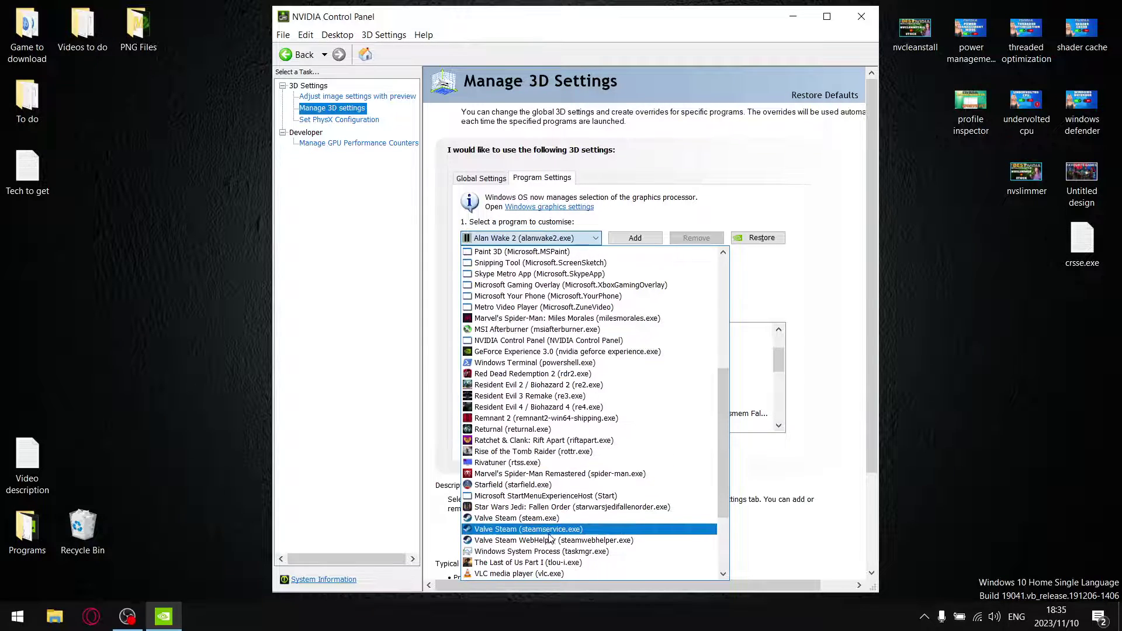
scroll(549, 539, down, 4)
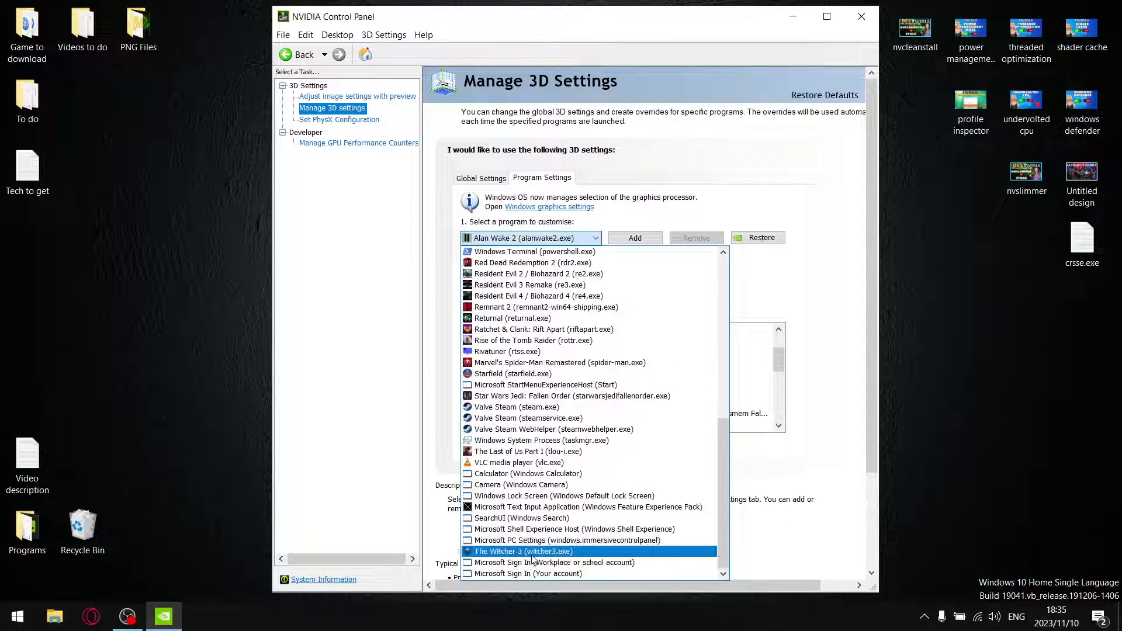
click(533, 553)
click(778, 425)
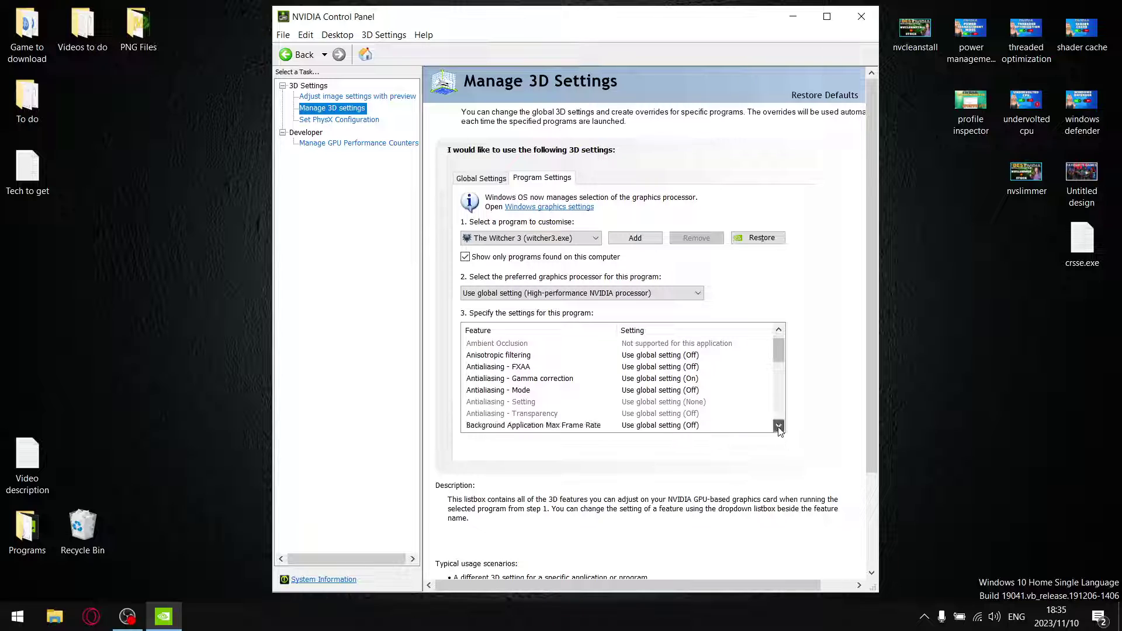
click(778, 425)
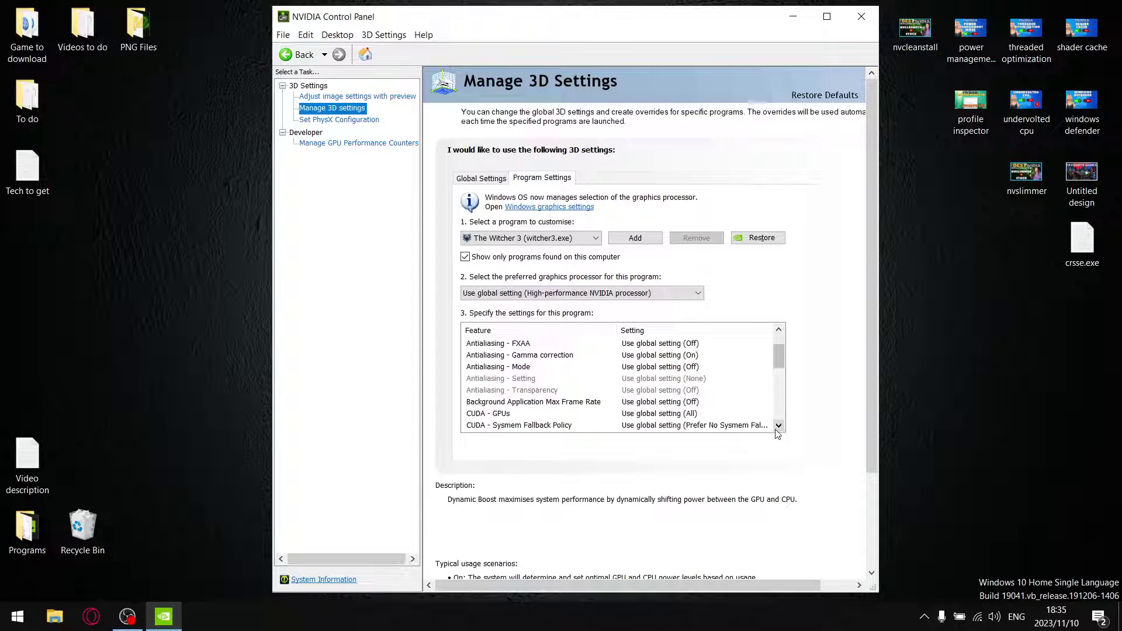
click(778, 425)
click(779, 425)
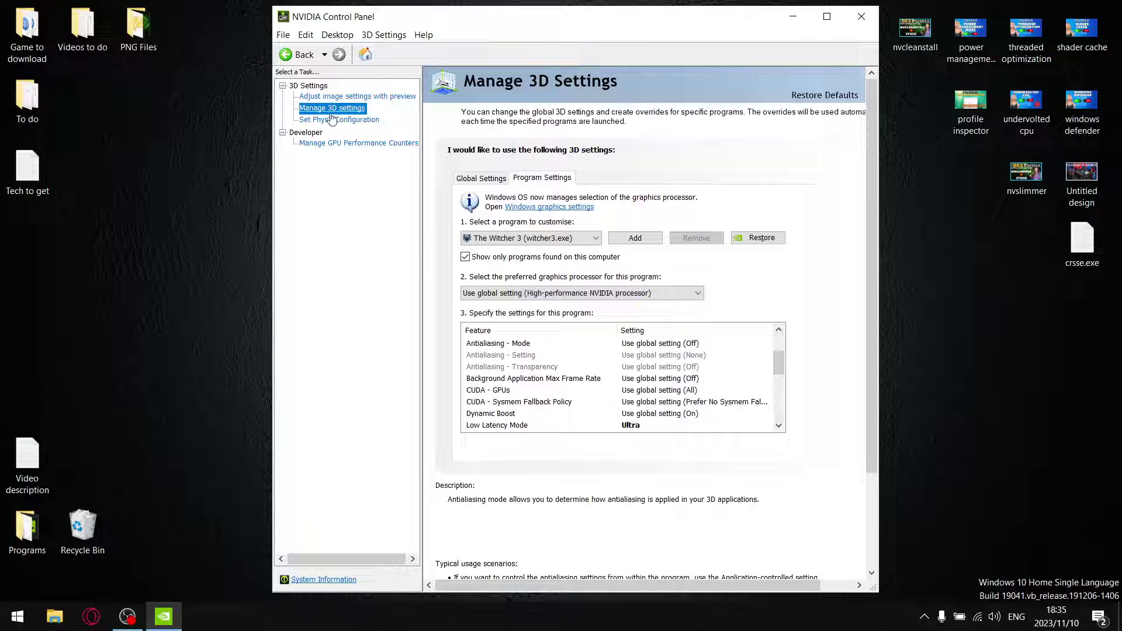
Return to Global Settings and check OpenGL GDI compatibility, leaving it at Prefer performance.
click(481, 179)
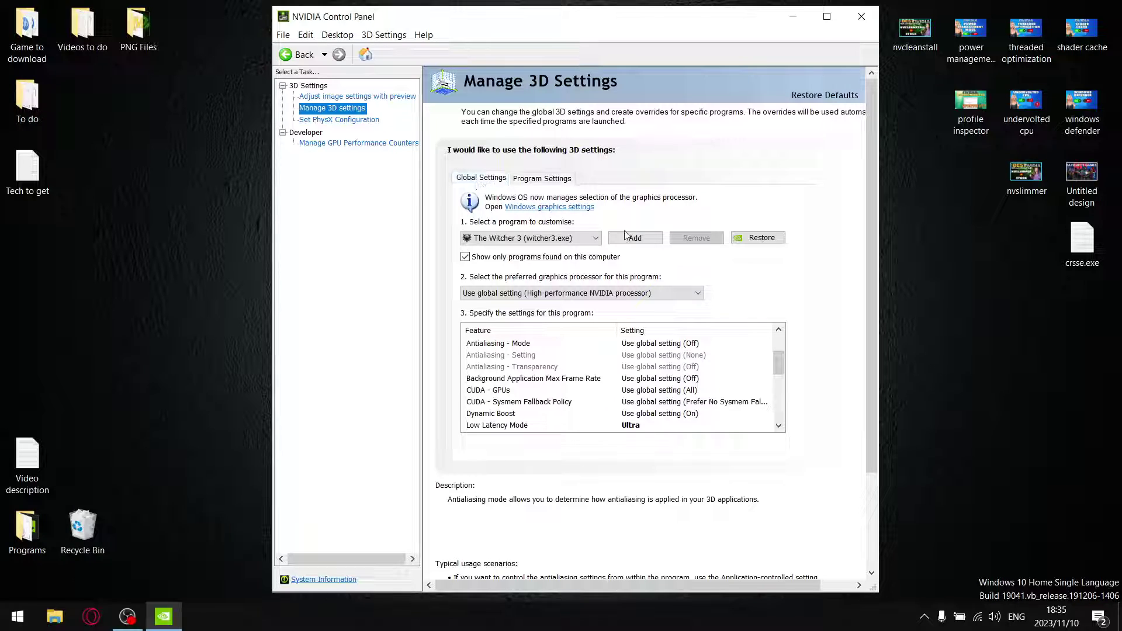
click(778, 424)
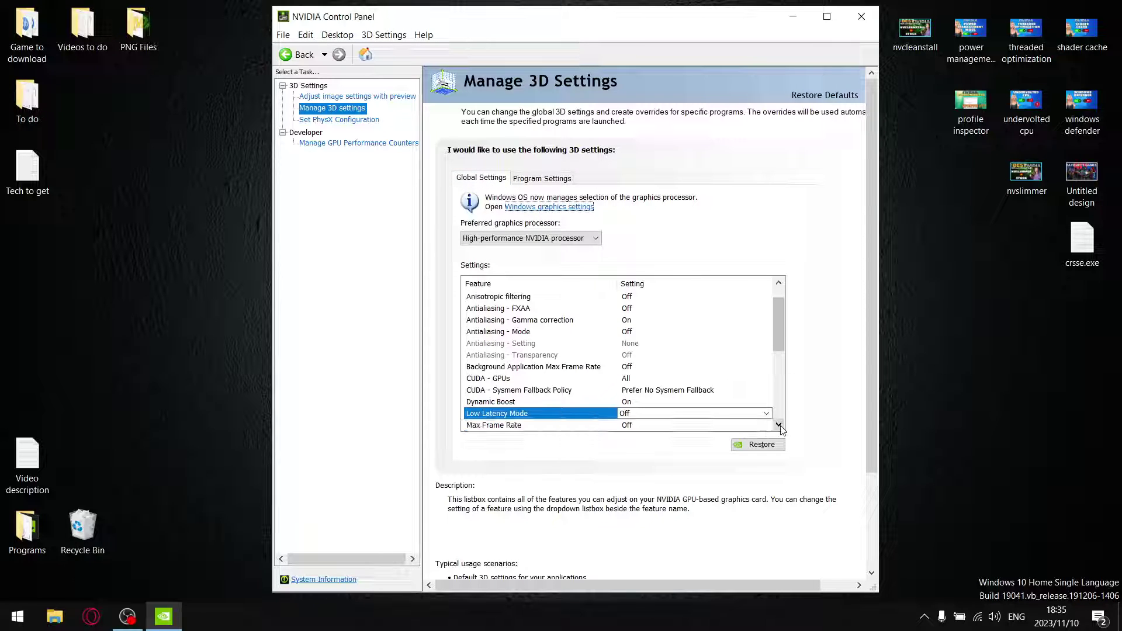
click(779, 425)
click(778, 425)
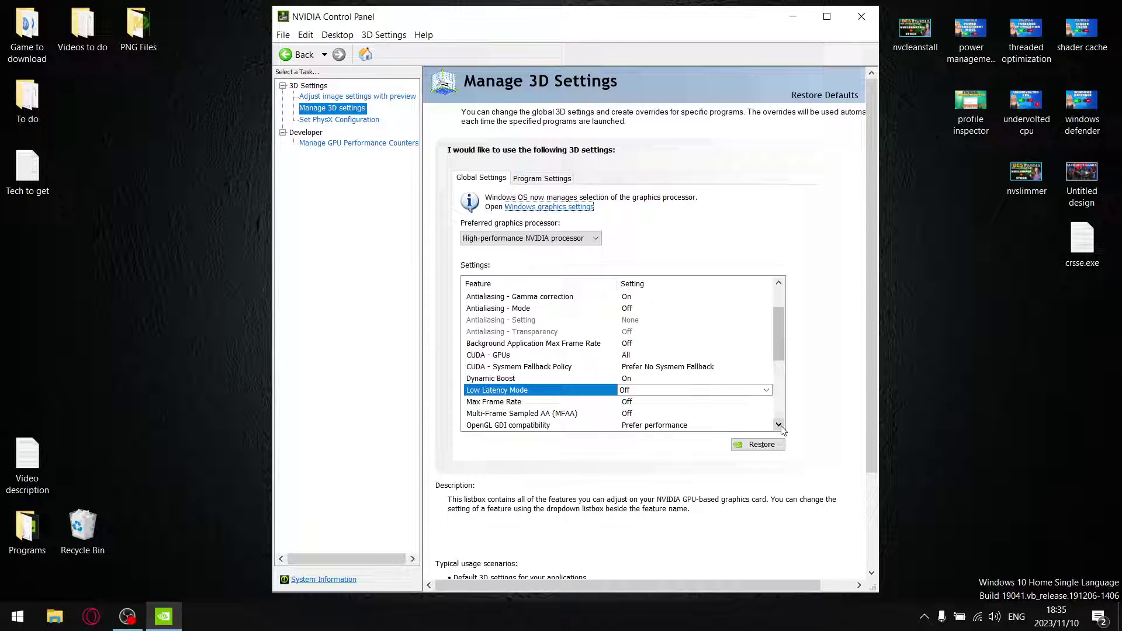
click(523, 428)
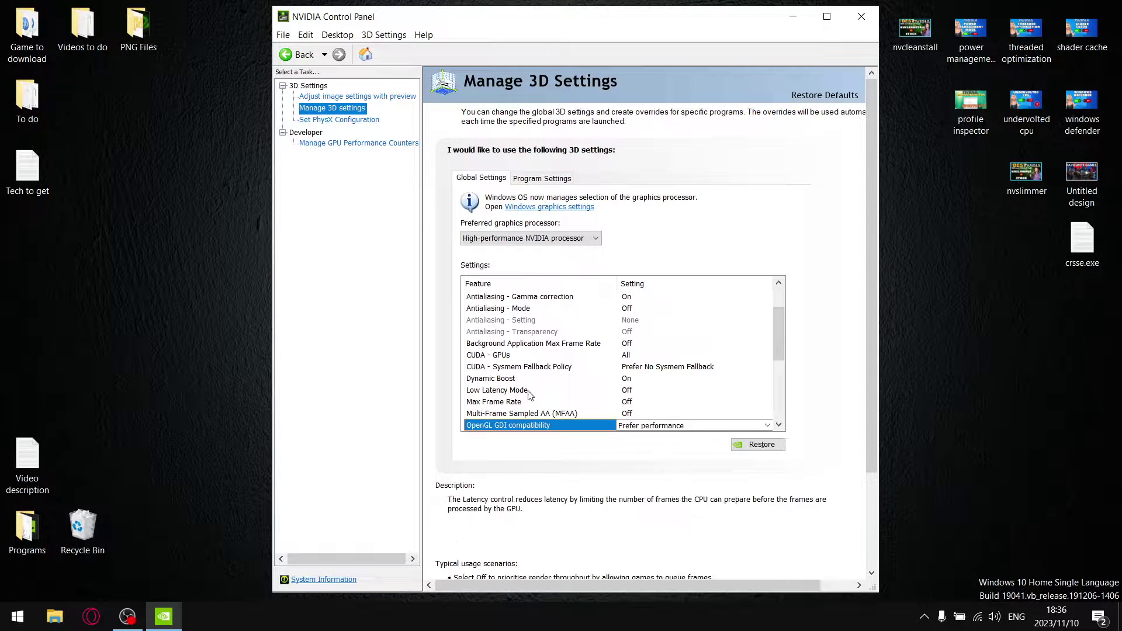
mouse_move(516, 430)
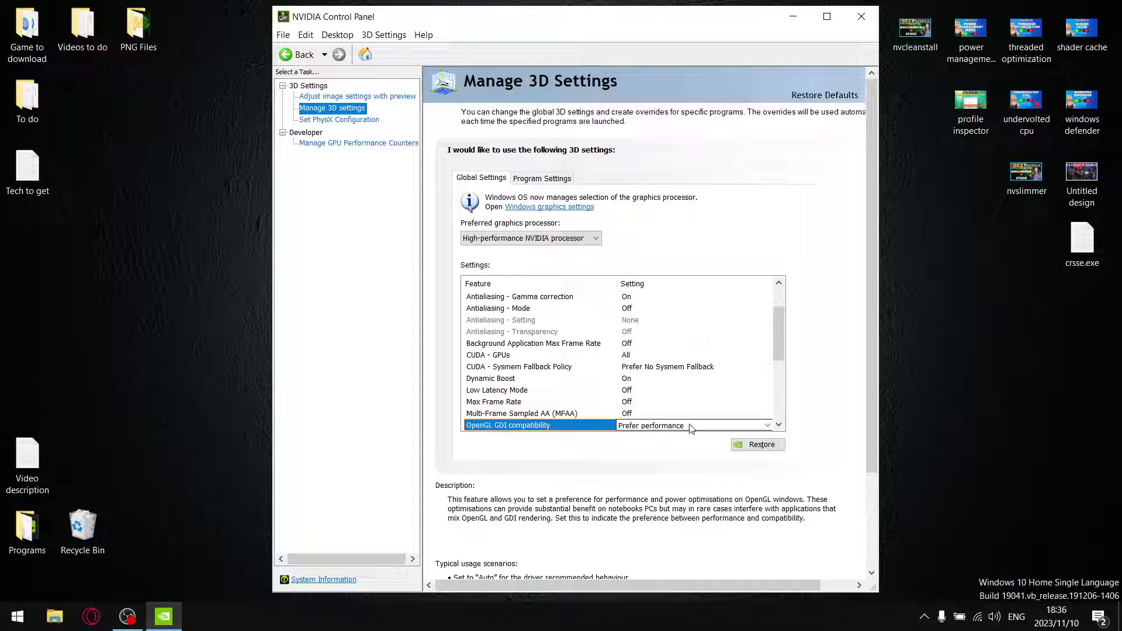
click(779, 426)
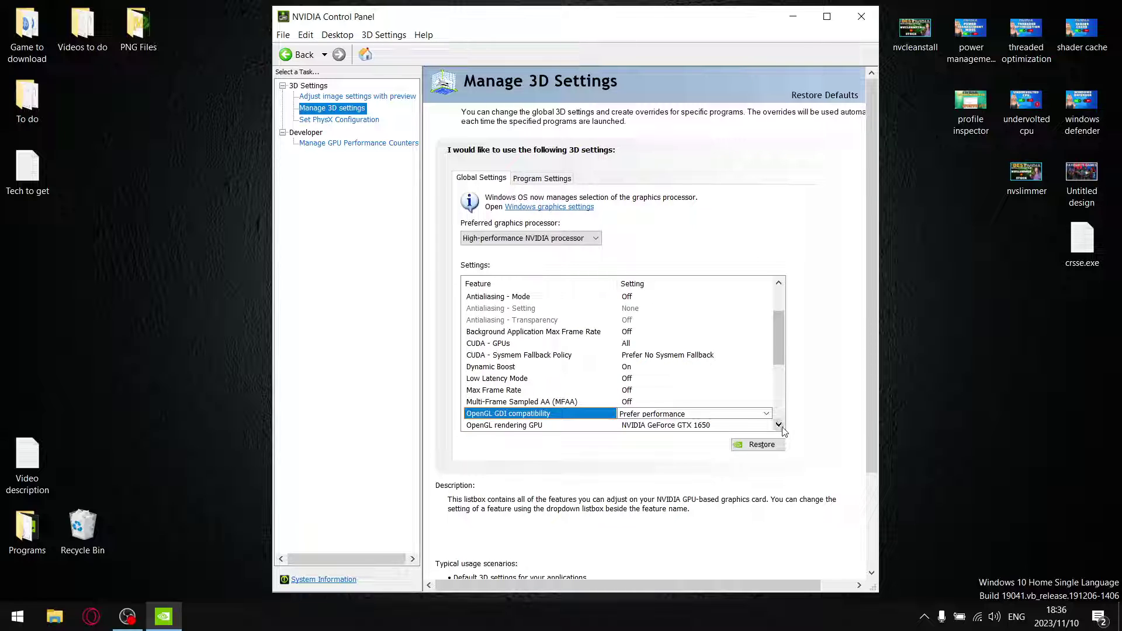
click(779, 425)
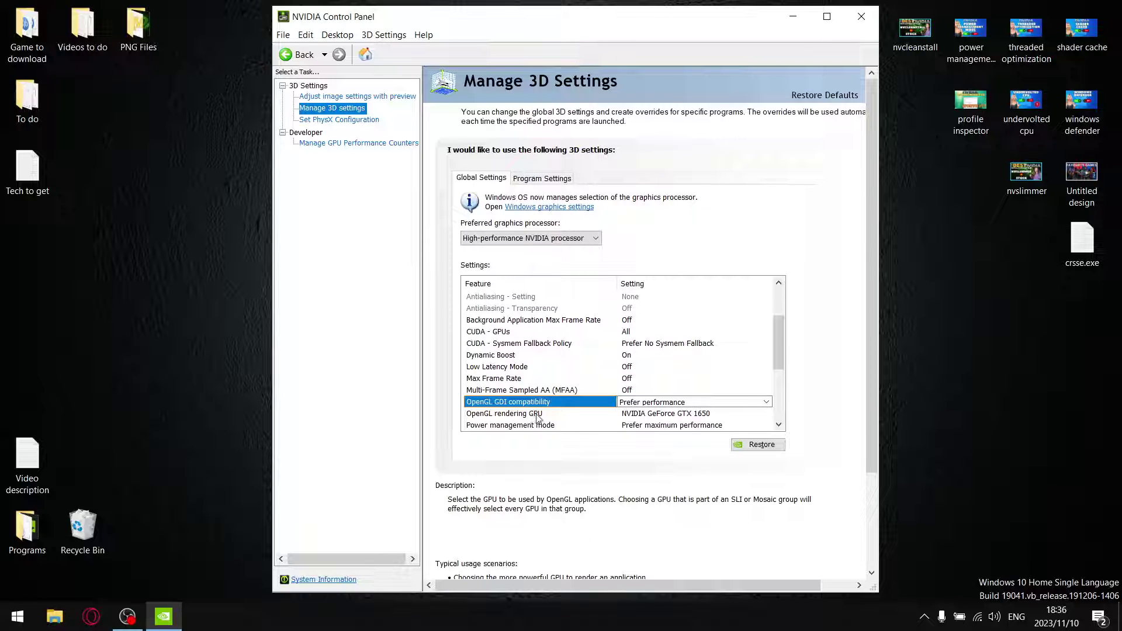
Set OpenGL rendering GPU to NVIDIA GeForce GTX 1650 and Power management mode to Prefer maximum performance.
click(537, 414)
click(678, 413)
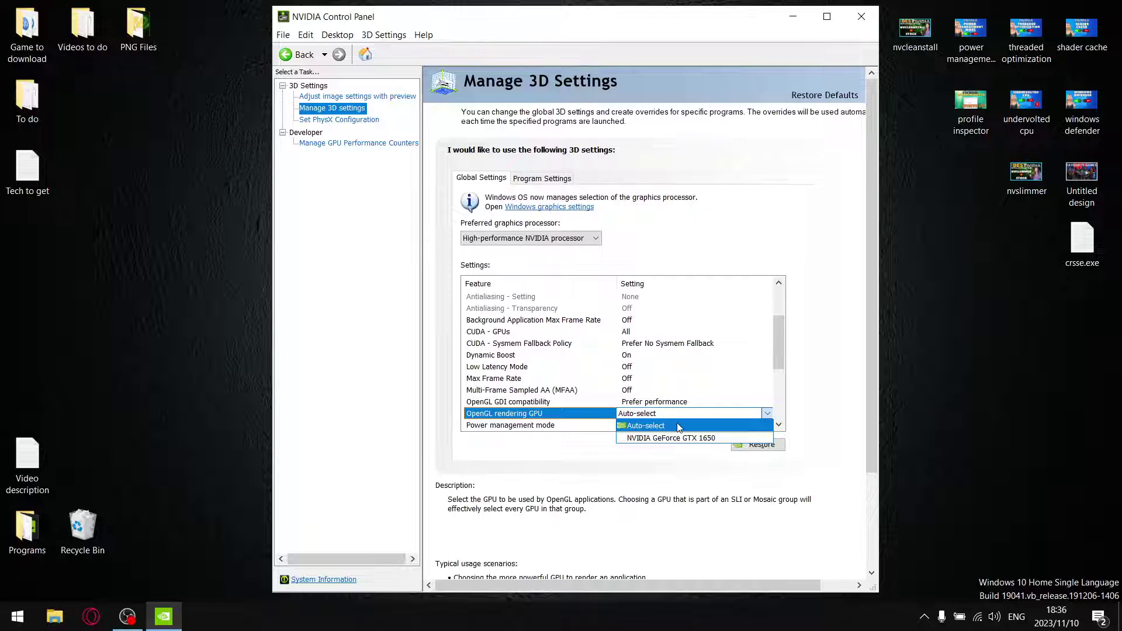
click(669, 438)
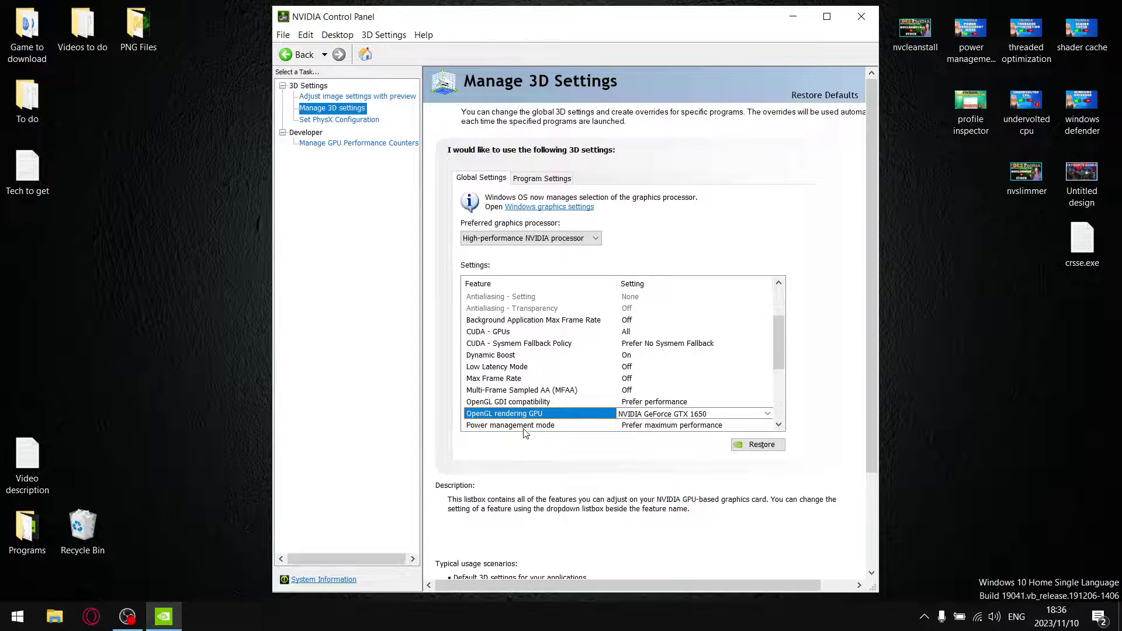
click(648, 427)
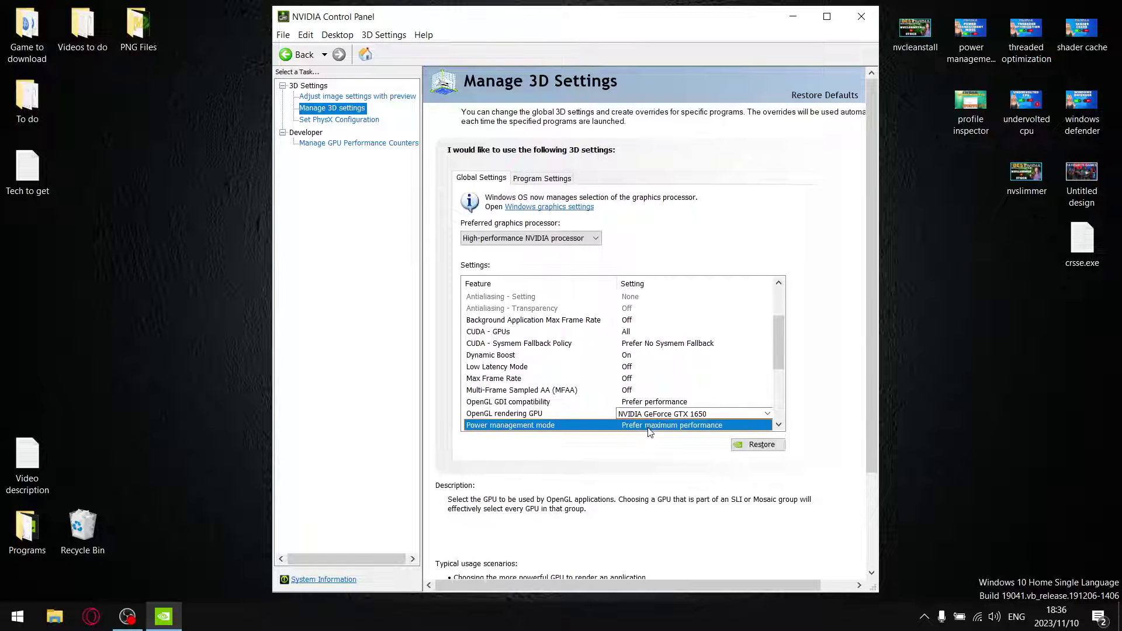
click(649, 426)
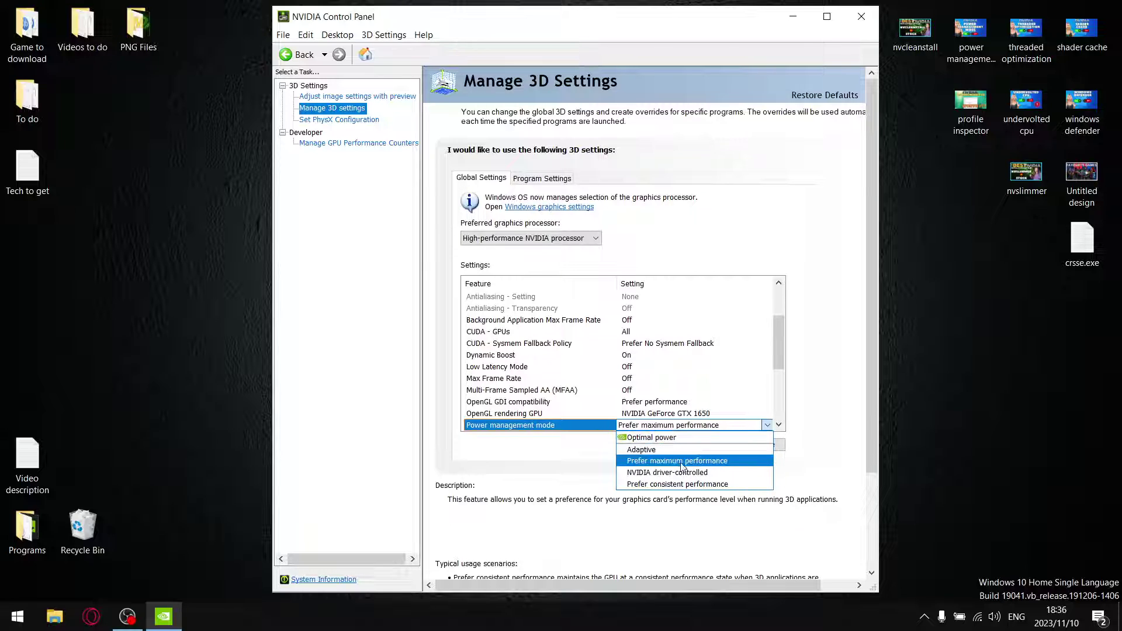
click(655, 462)
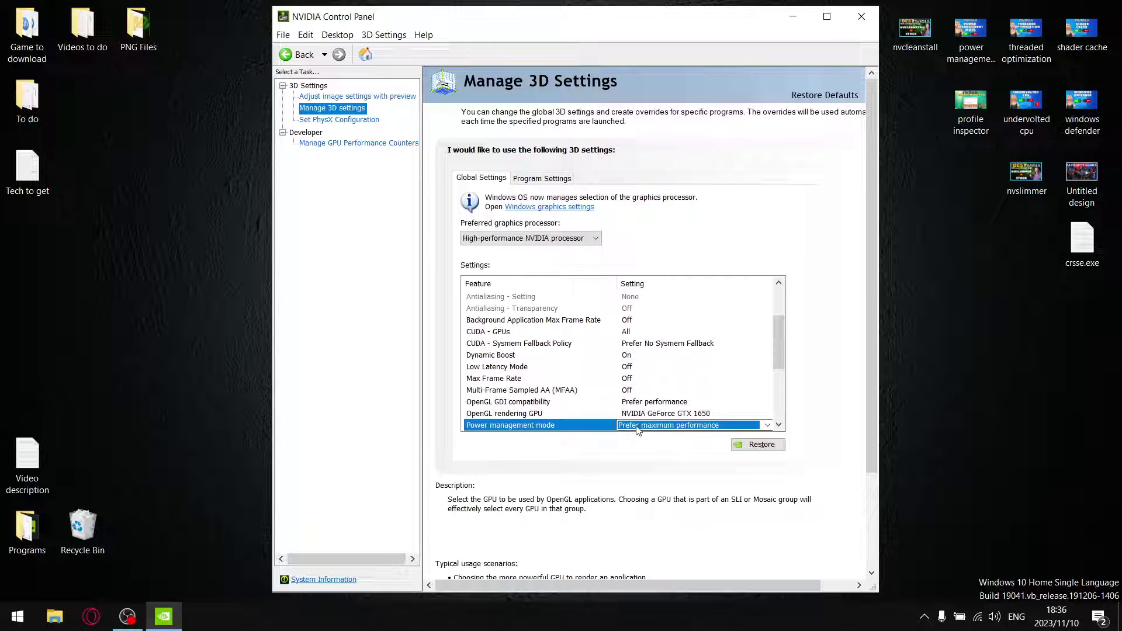
Scroll down and set Shader Cache Size to Unlimited.
click(783, 430)
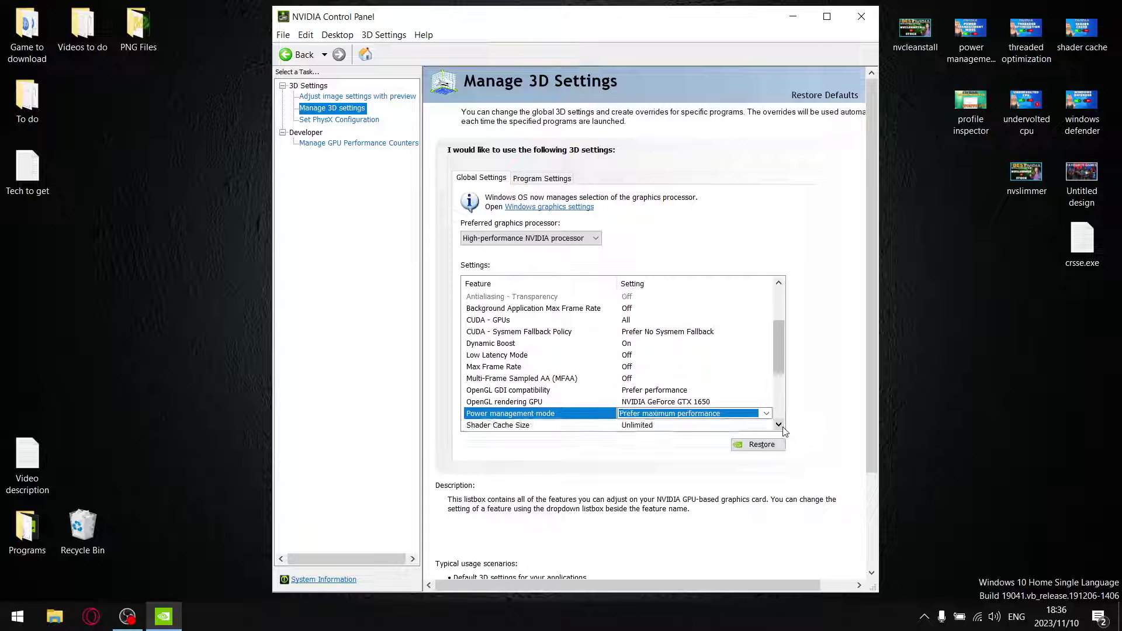
click(783, 430)
click(783, 430)
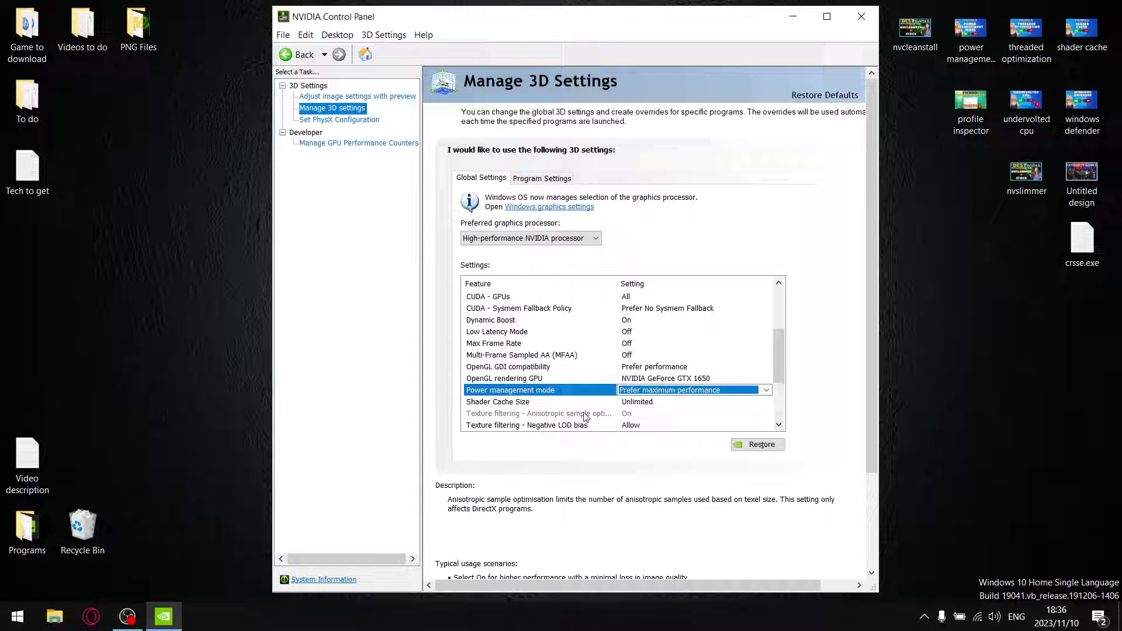
click(512, 406)
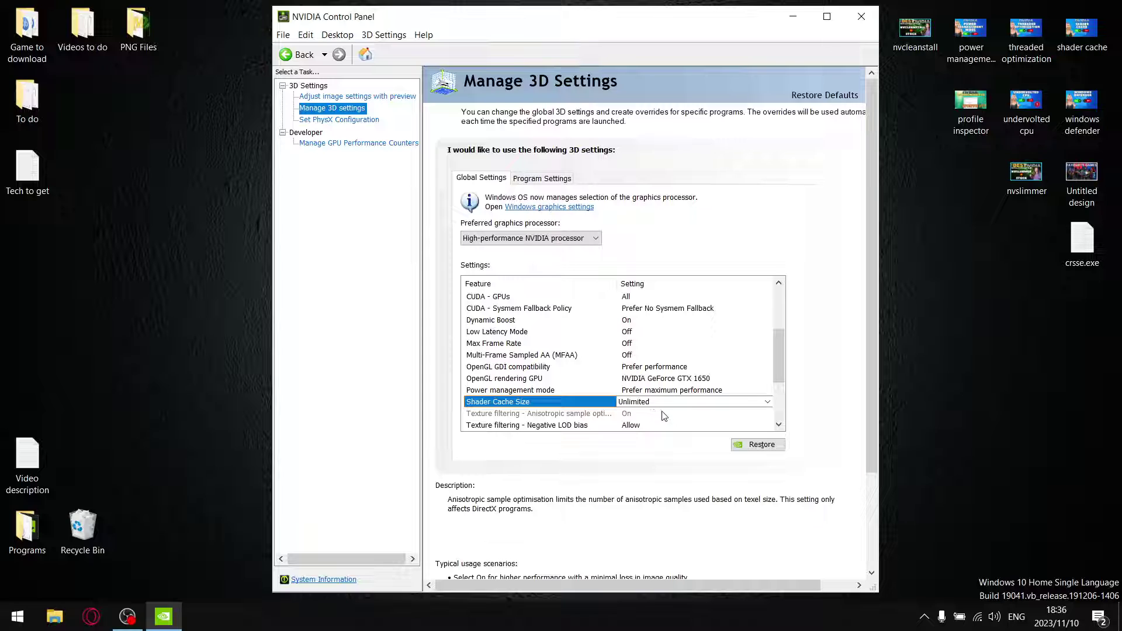
click(744, 403)
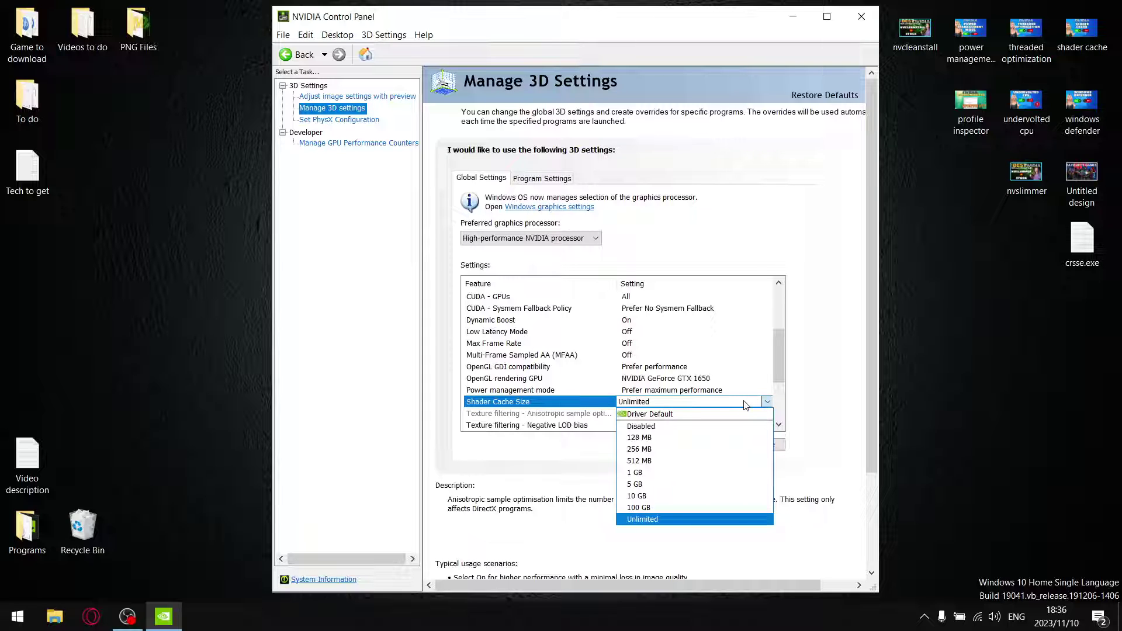
click(672, 518)
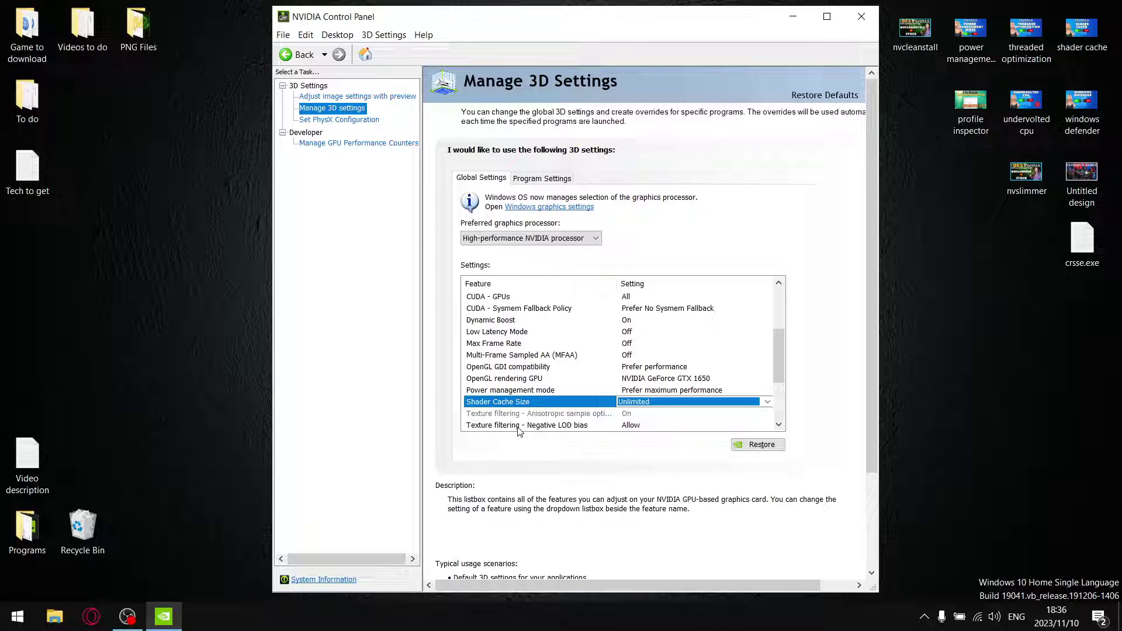
Check Negative LOD bias, then keep Texture filtering - Quality at High quality.
click(537, 426)
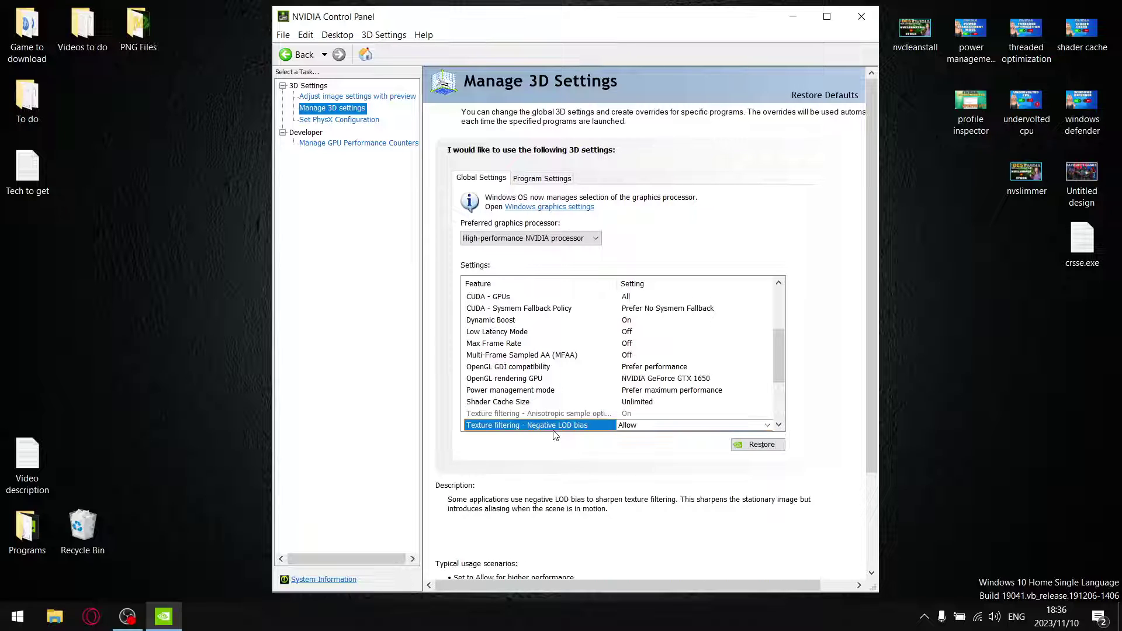
click(778, 426)
click(778, 426)
click(778, 426)
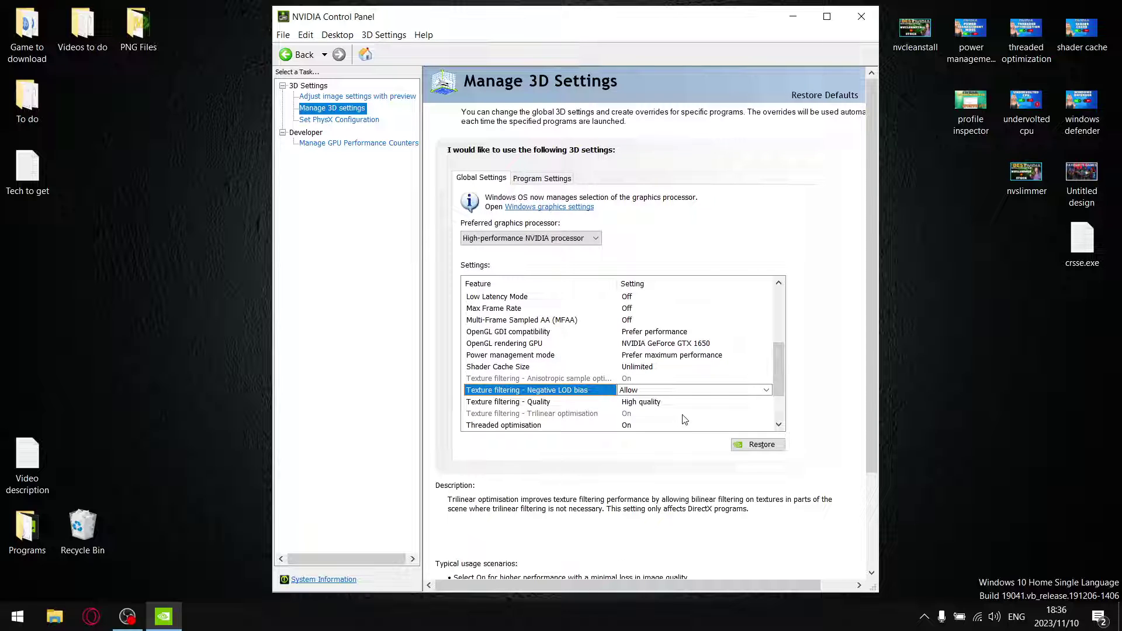
click(520, 402)
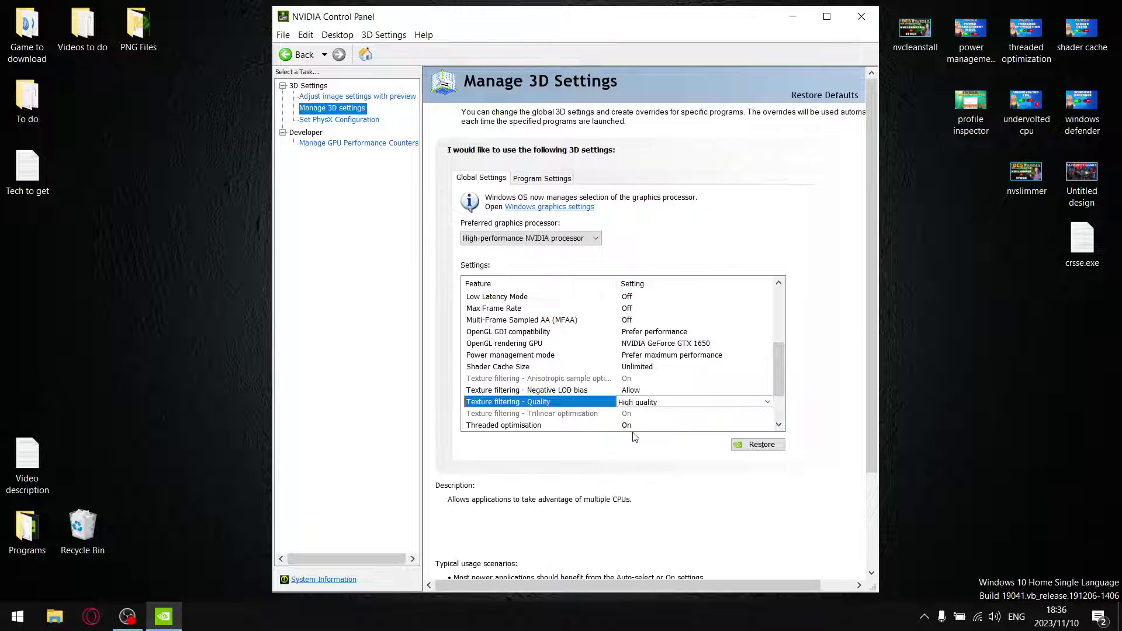
click(668, 403)
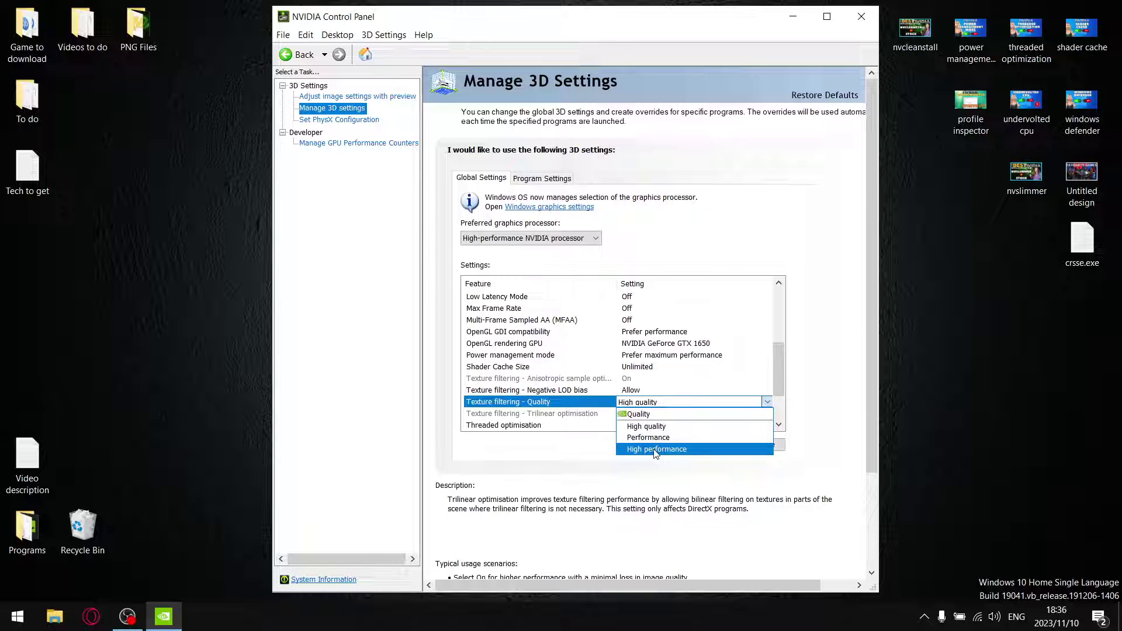
click(648, 426)
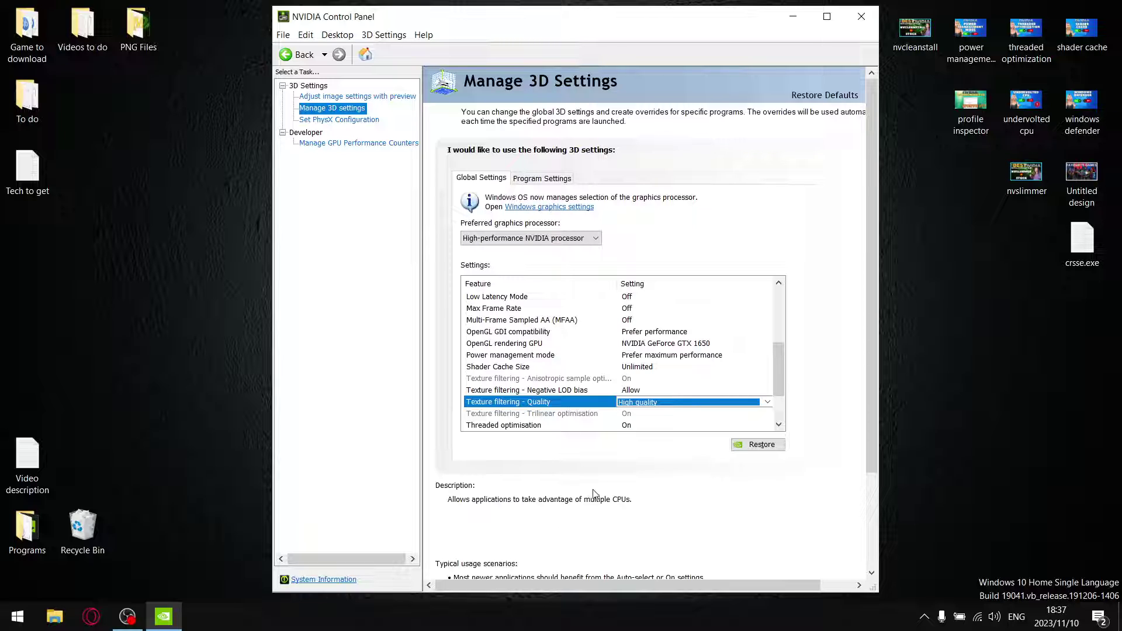
Set Threaded optimisation to On, leaving Triple buffering and Vertical sync Off.
click(549, 426)
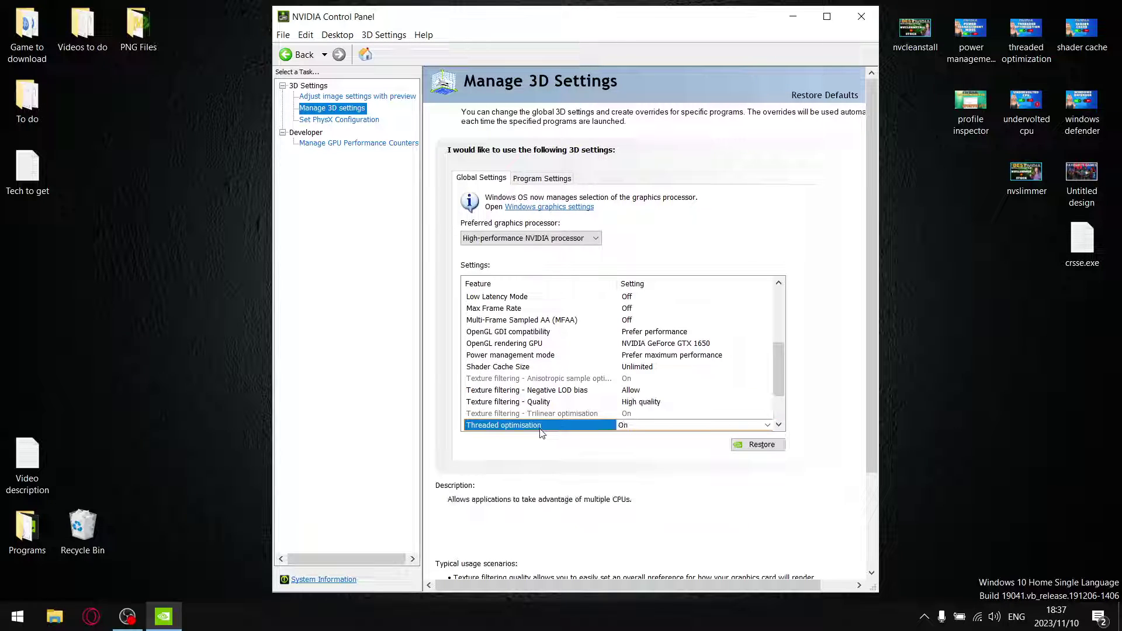
click(779, 425)
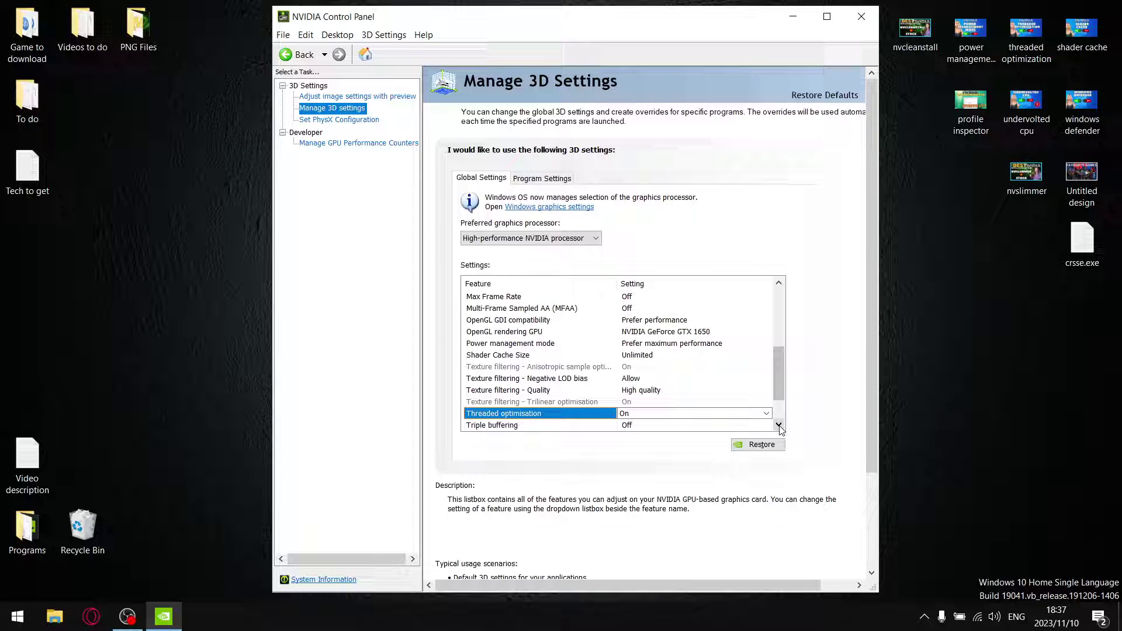
click(734, 413)
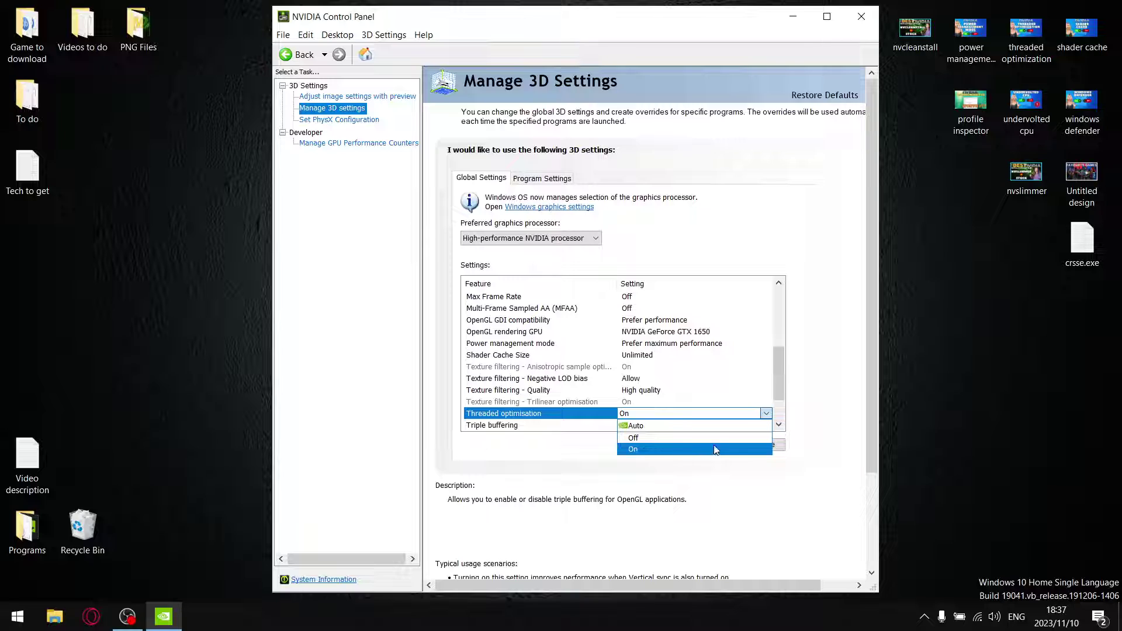
click(770, 415)
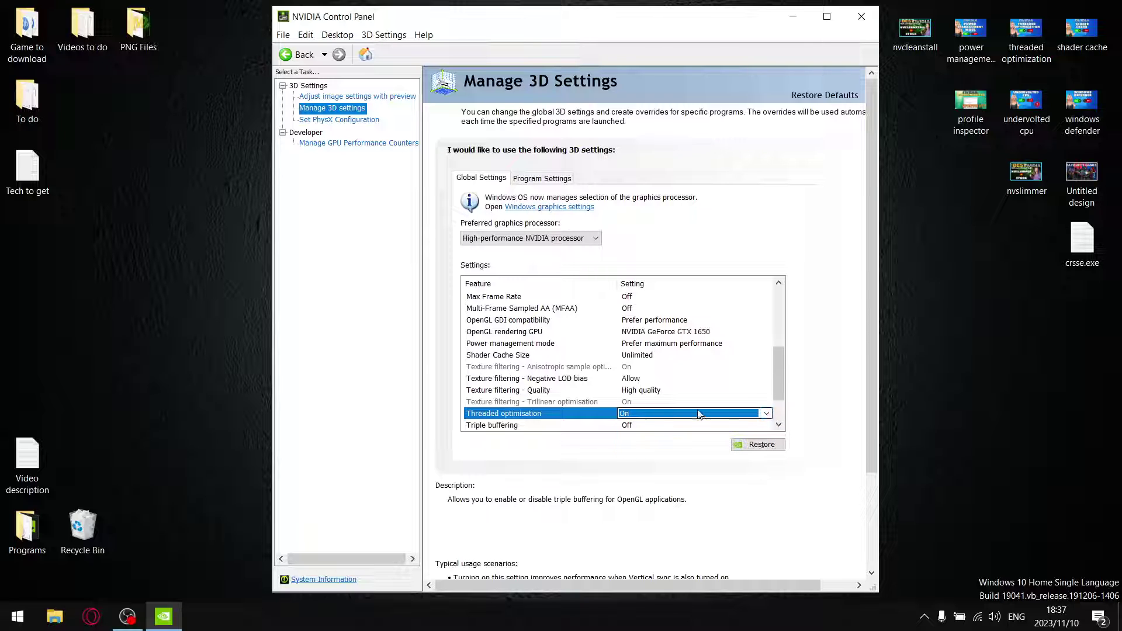
click(778, 425)
click(778, 425)
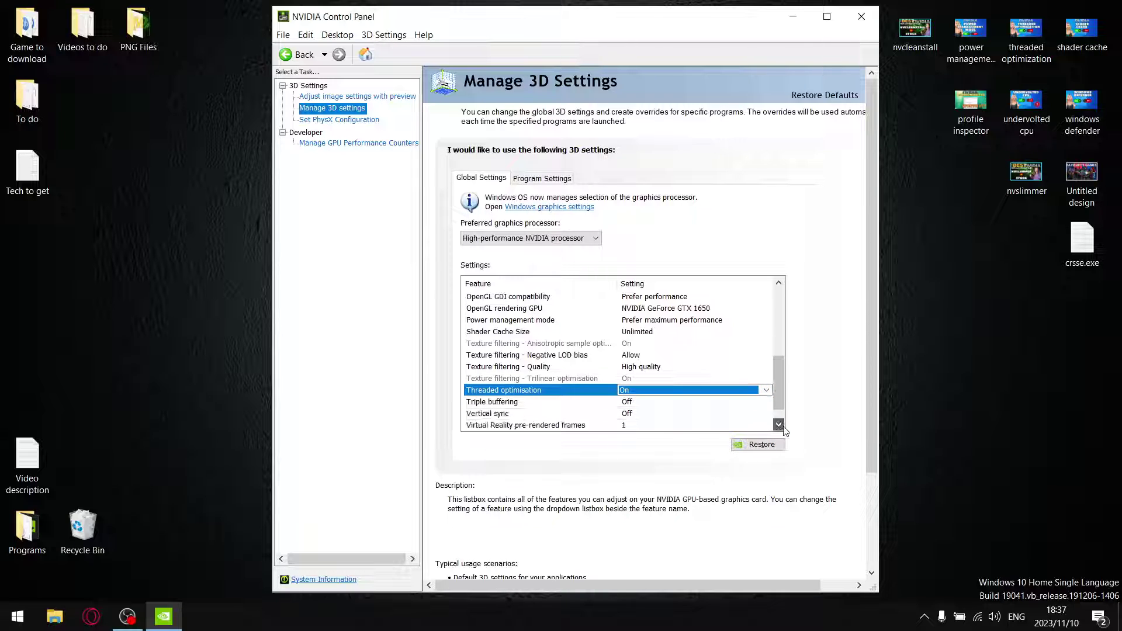
click(778, 425)
click(779, 424)
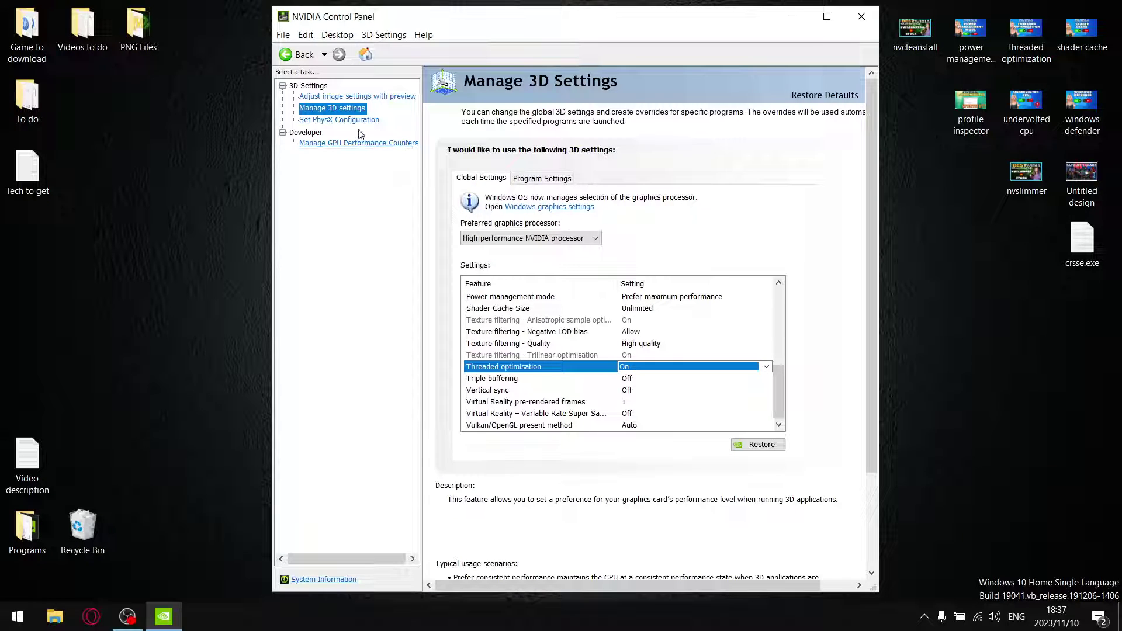
Open Set PhysX Configuration and set the PhysX processor to NVIDIA GeForce GTX 1650.
click(345, 120)
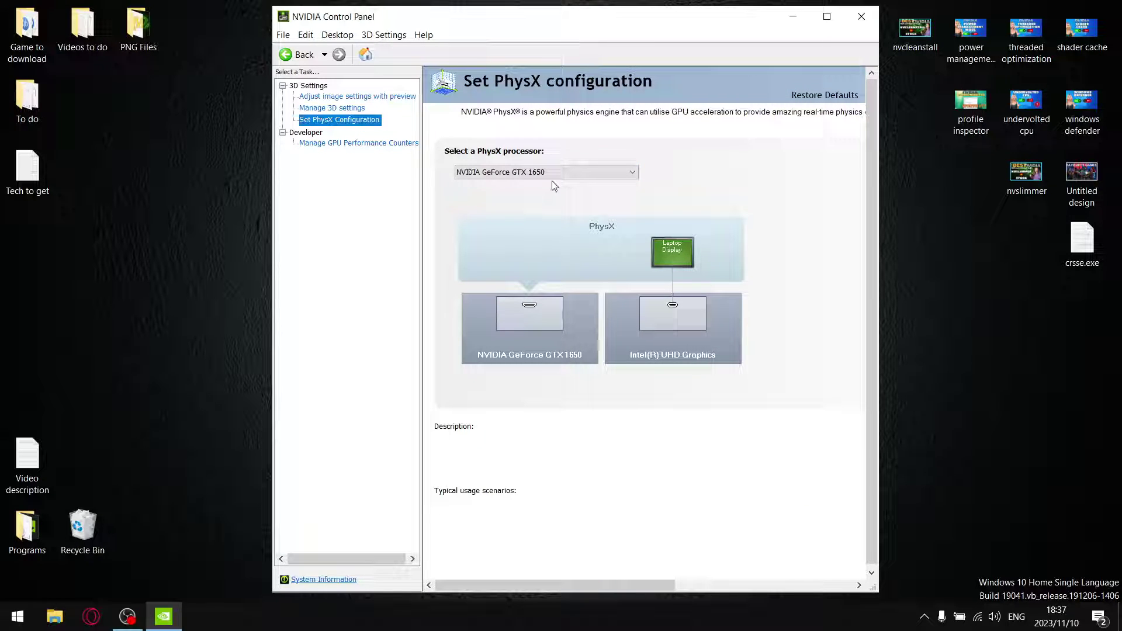
click(532, 173)
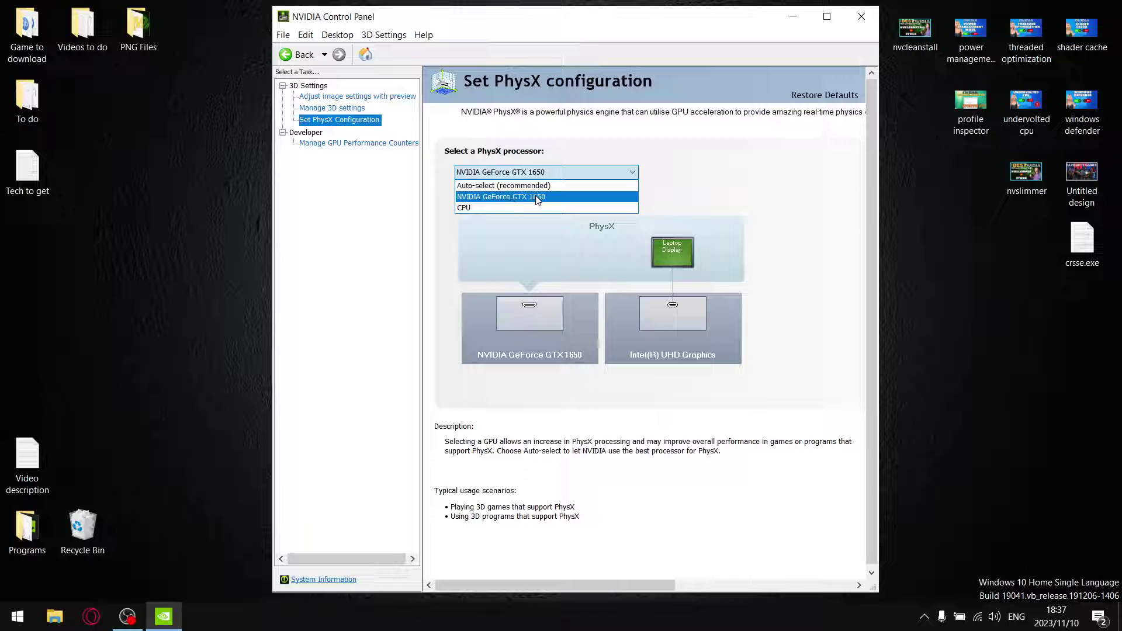